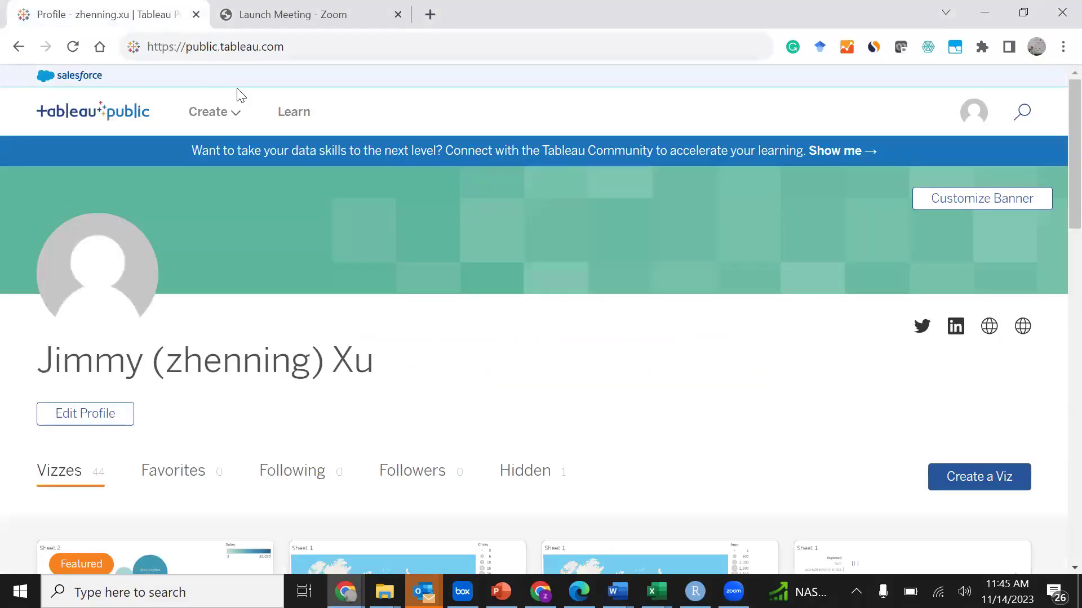
pyautogui.moveTo(324, 48); pyautogui.dragTo(151, 47)
pyautogui.click(317, 47)
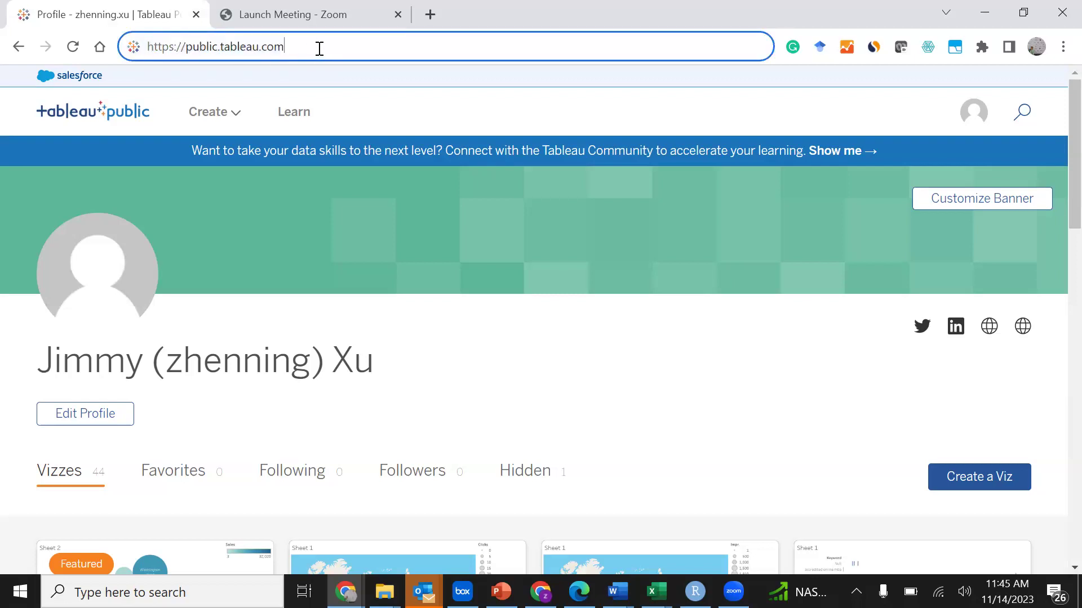
pyautogui.moveTo(226, 46); pyautogui.dragTo(147, 49)
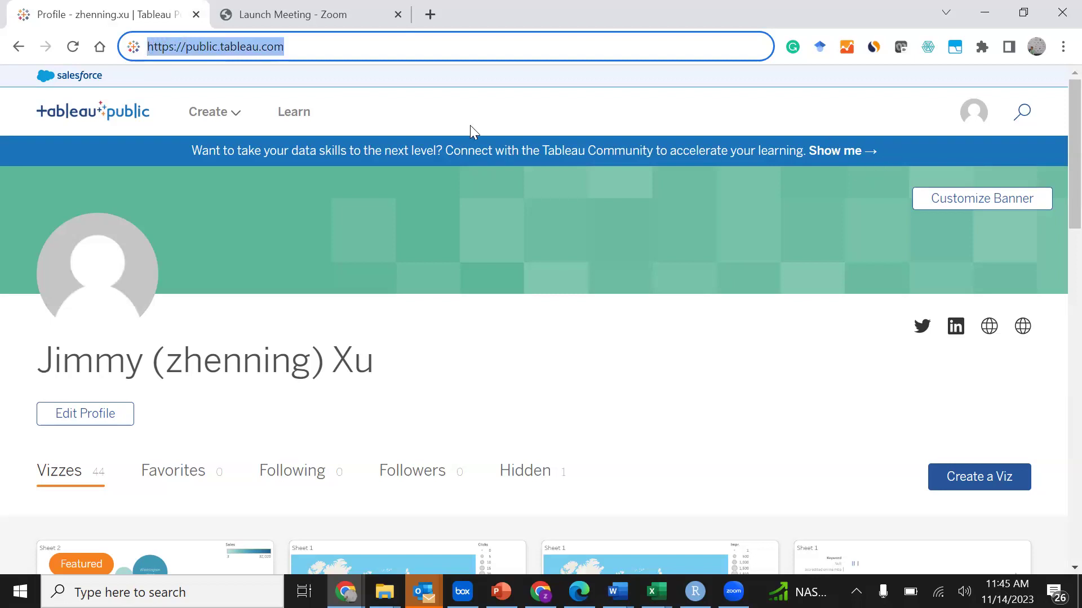
pyautogui.press('Return')
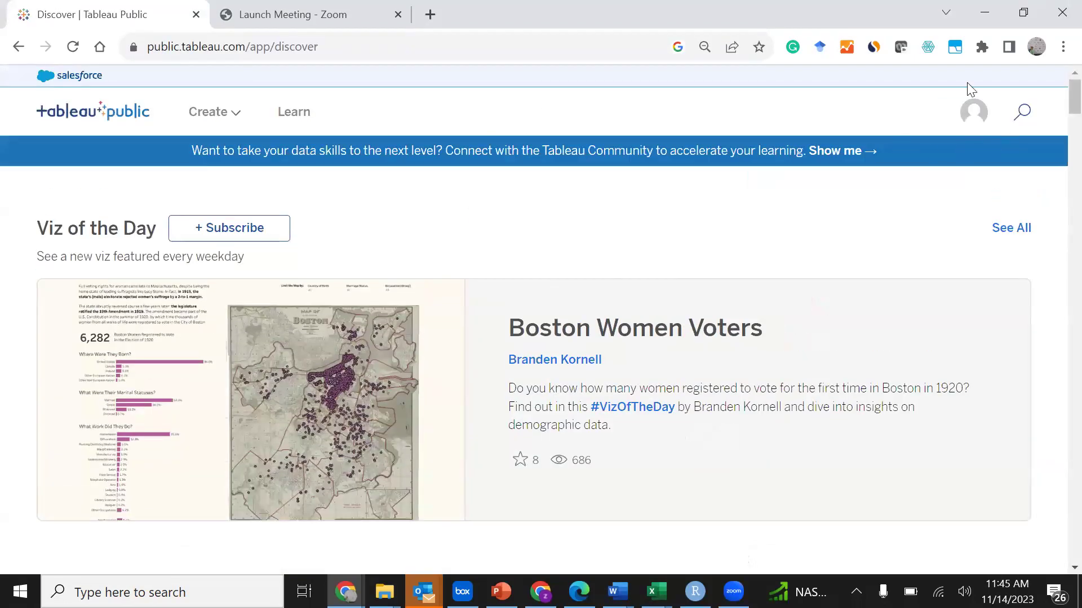
# Step: Create a new workbook with Web Authoring
pyautogui.click(981, 107)
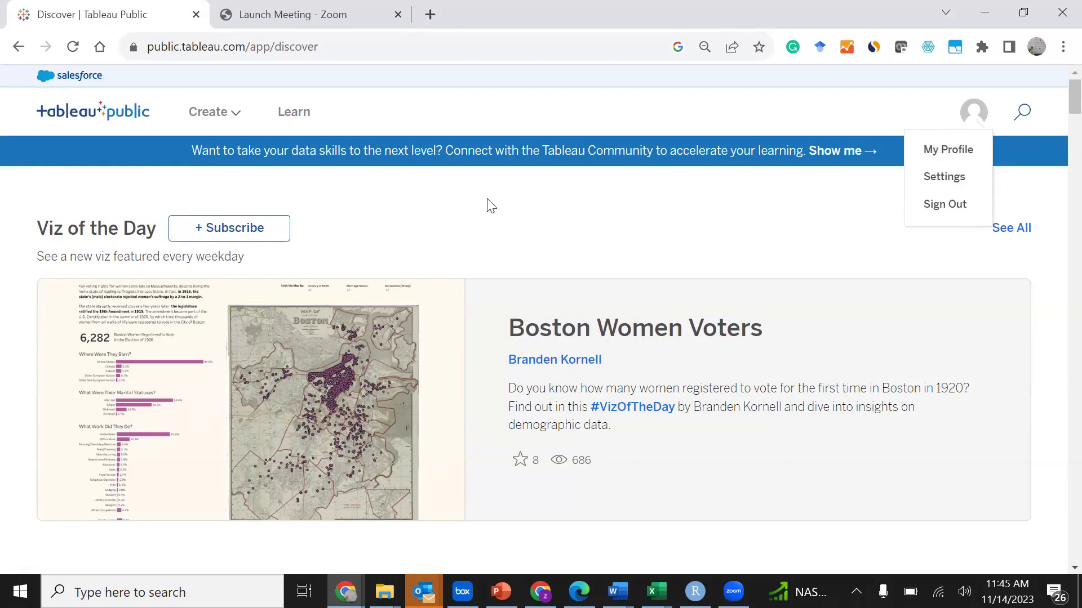
pyautogui.click(236, 113)
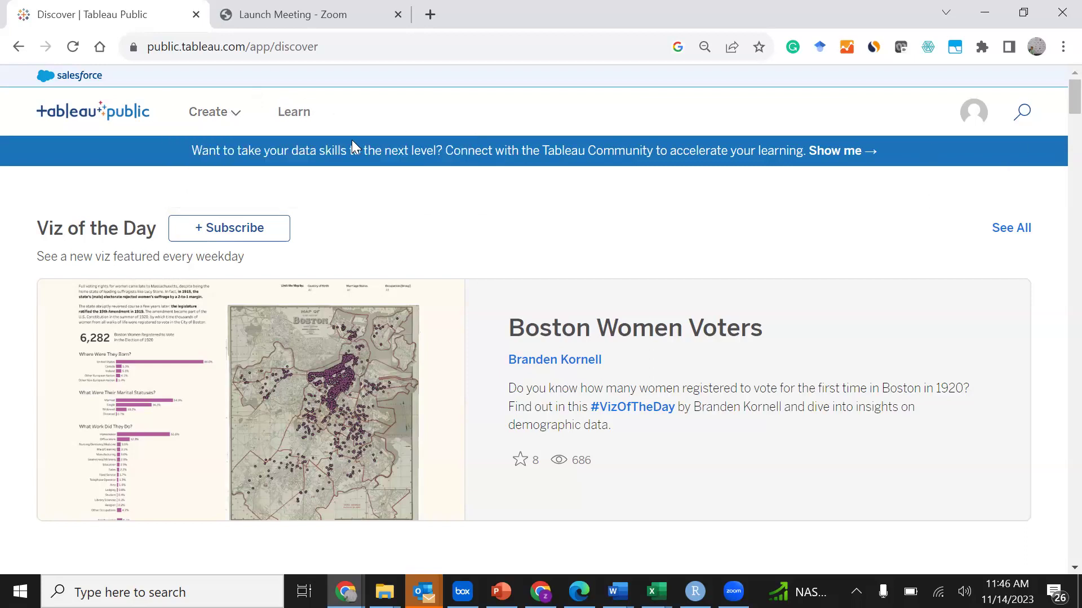
pyautogui.moveTo(241, 119)
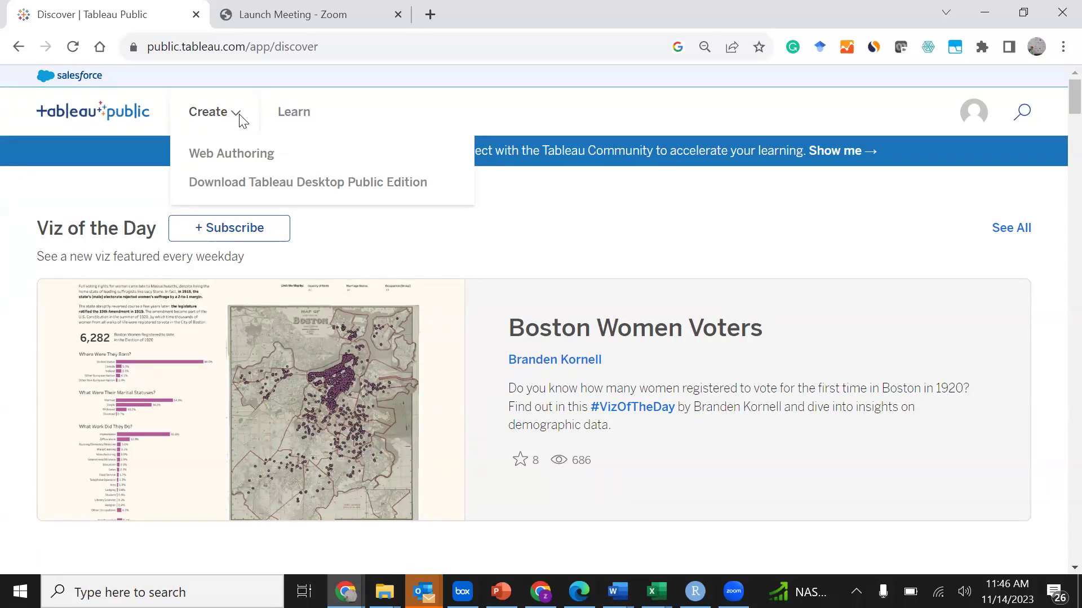
pyautogui.click(241, 161)
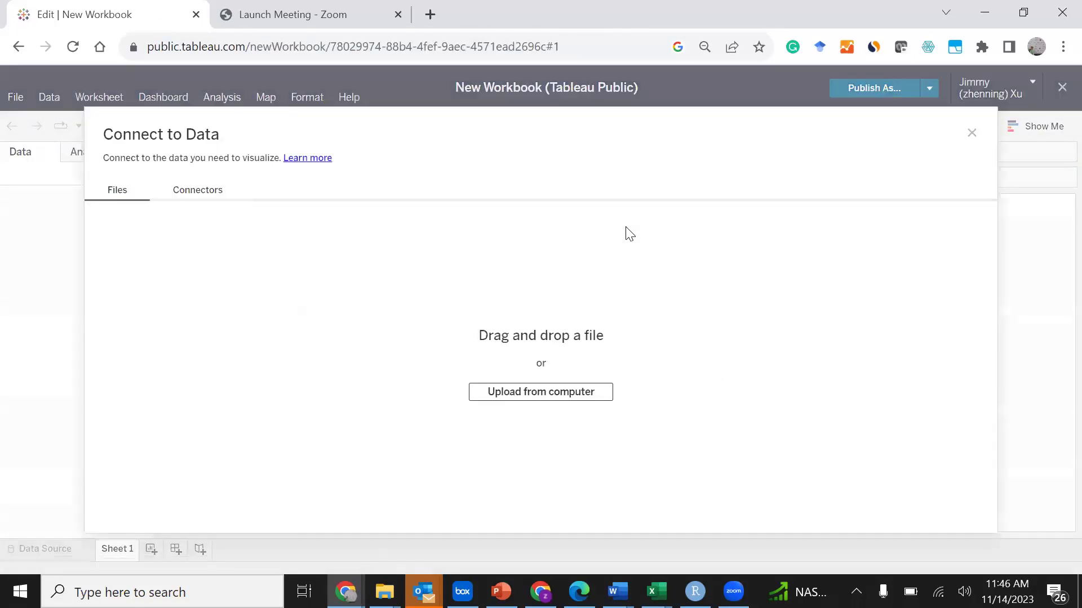
# Step: Upload the Excel file "Location report - MBA program" as the data source and load its data preview
pyautogui.click(539, 394)
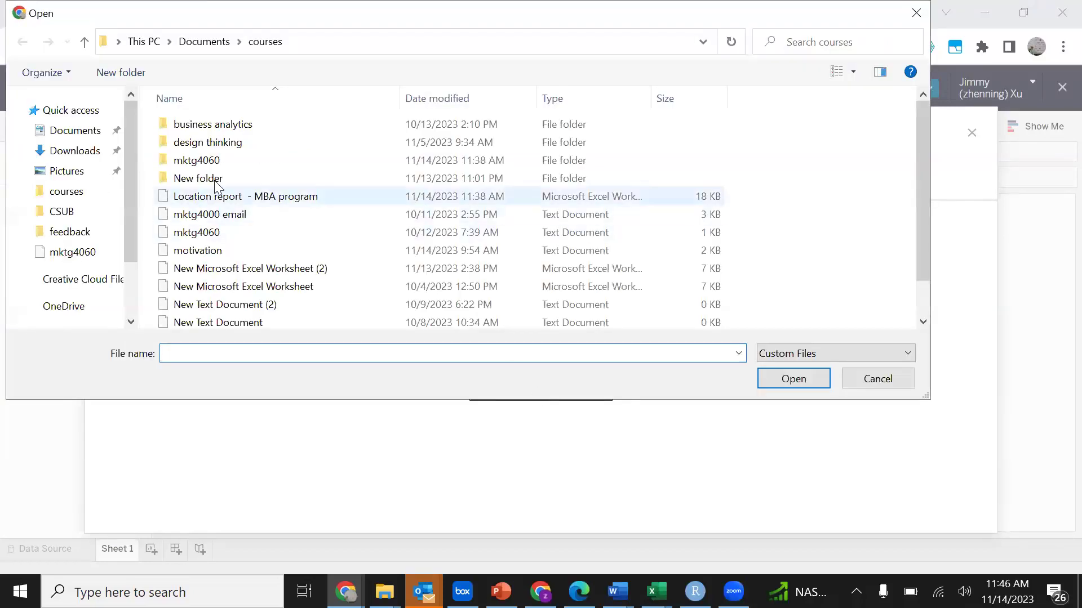
pyautogui.click(293, 196)
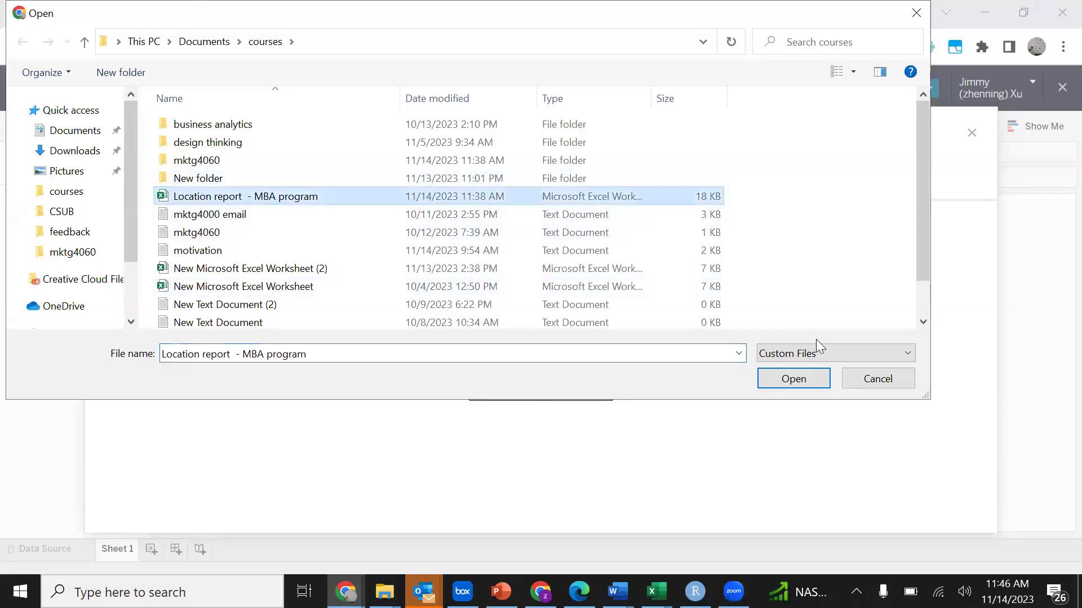
pyautogui.click(803, 386)
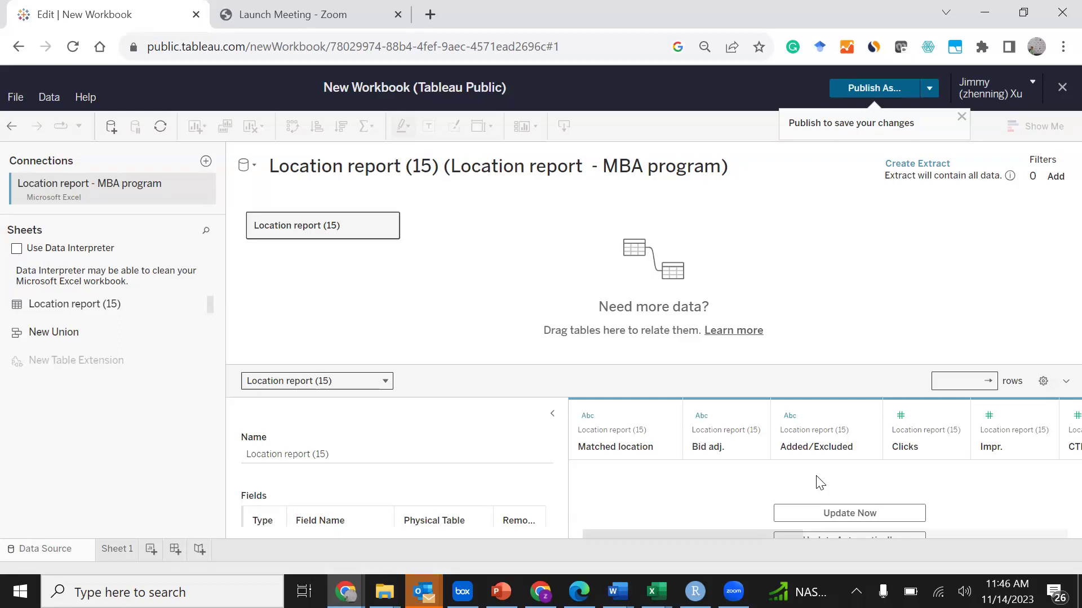
pyautogui.click(839, 515)
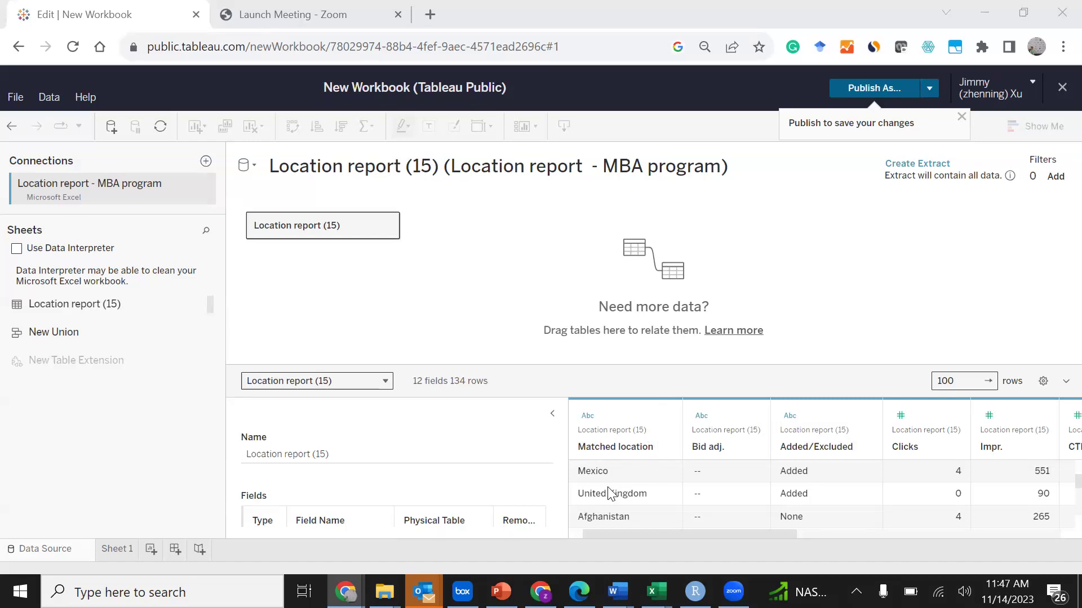
# Step: Assign the Country/Region geographic role to the Matched location field and refresh the data preview
pyautogui.click(664, 415)
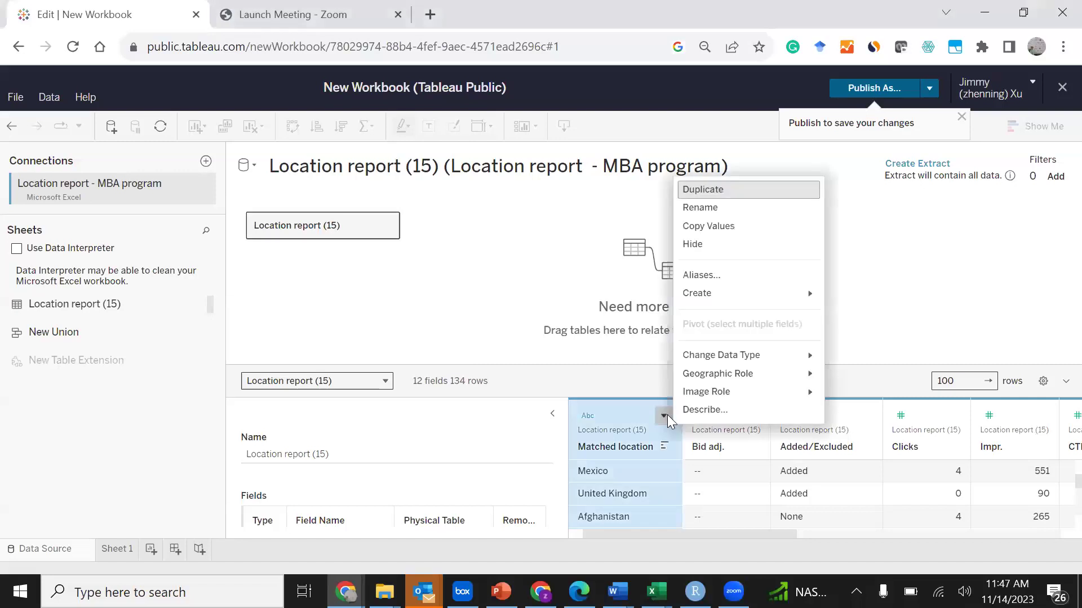
pyautogui.moveTo(716, 374)
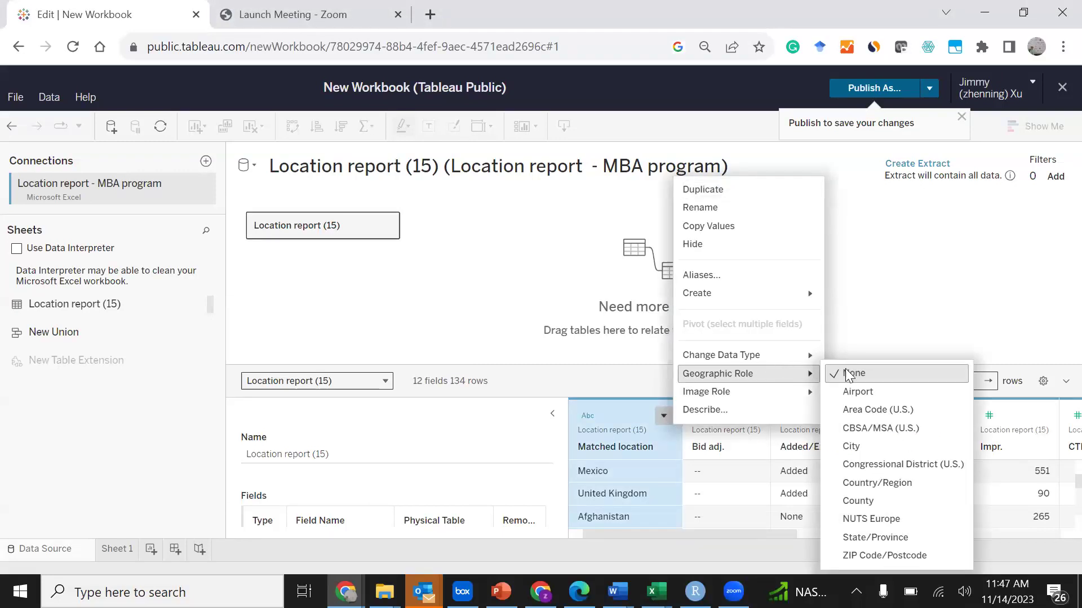
pyautogui.click(855, 482)
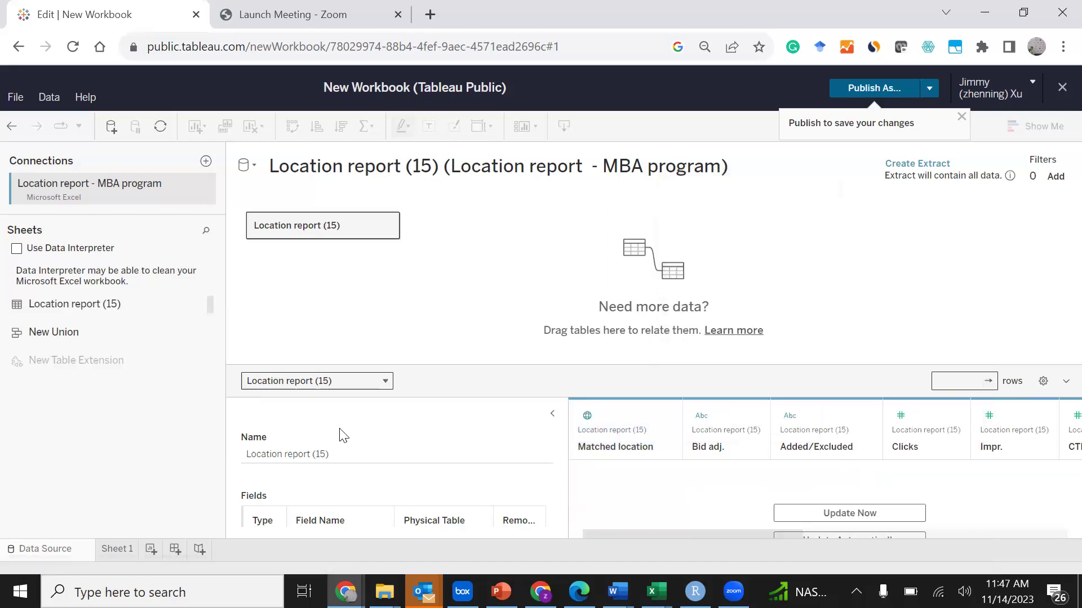
pyautogui.click(857, 513)
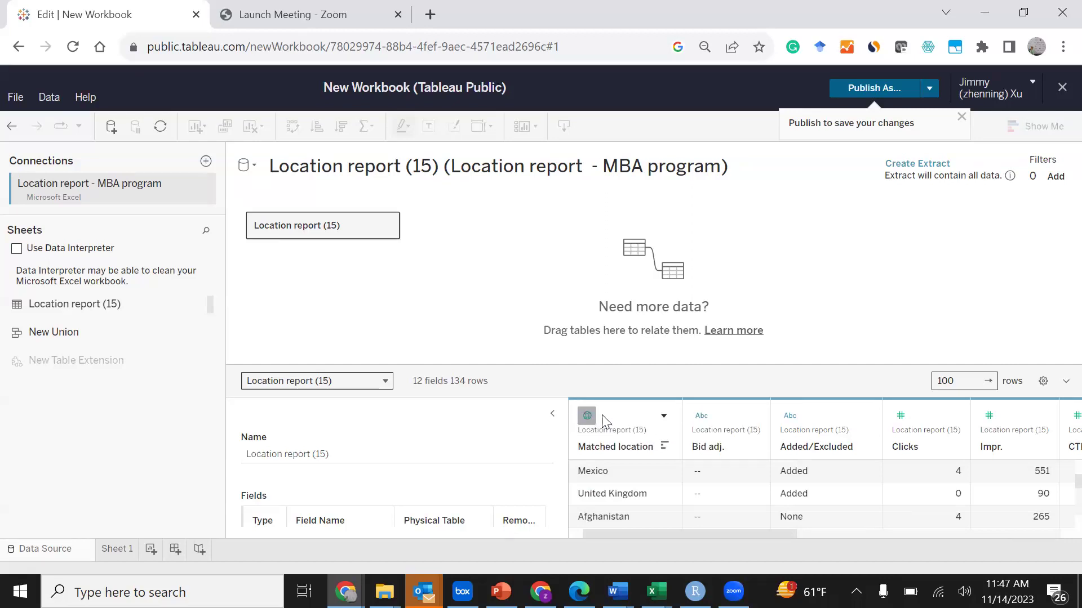
# Step: On Sheet 1, build a map with Latitude (generated) on rows, Longitude (generated) on columns and Matched location as detail
pyautogui.click(104, 548)
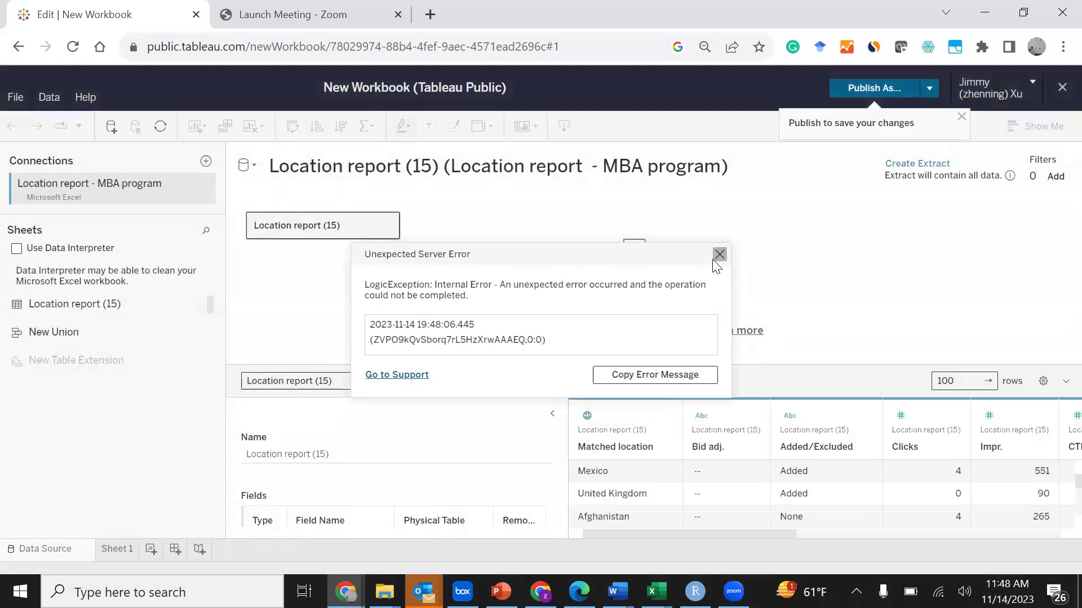
pyautogui.click(719, 254)
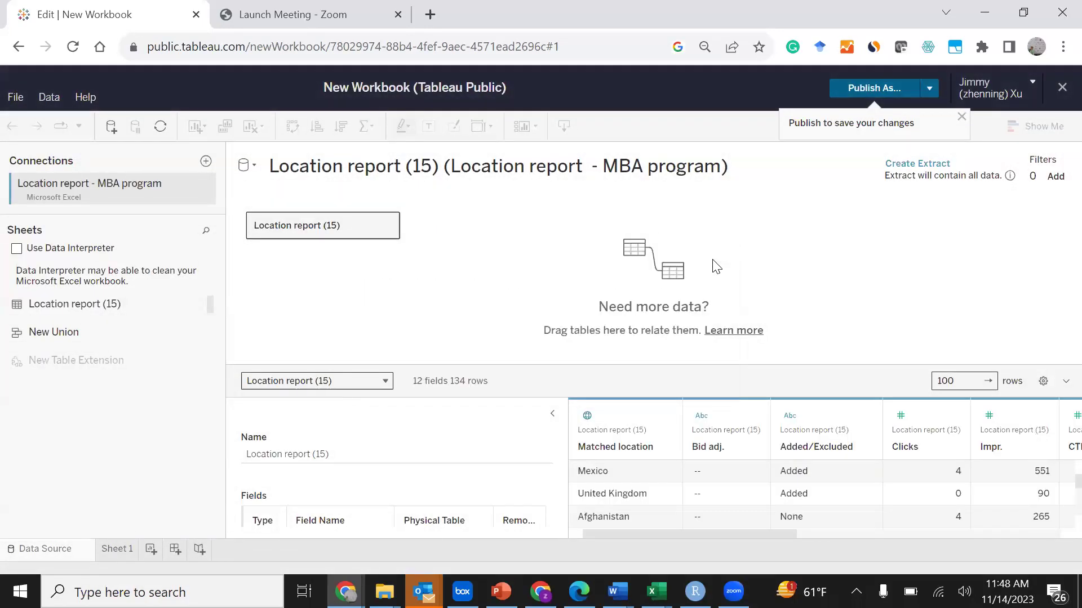
pyautogui.click(122, 548)
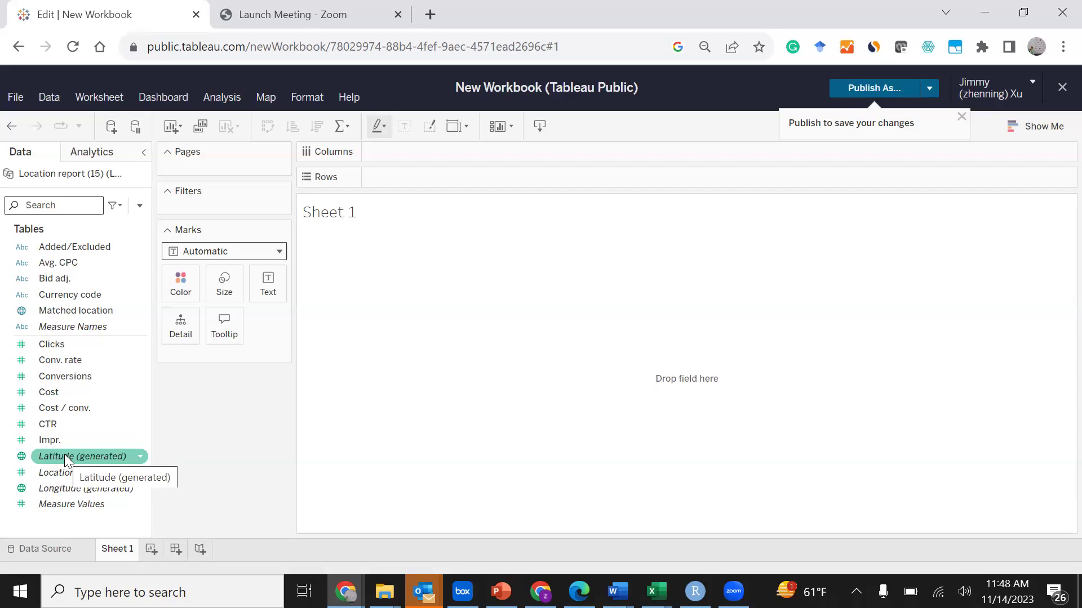
pyautogui.moveTo(64, 454); pyautogui.dragTo(302, 245)
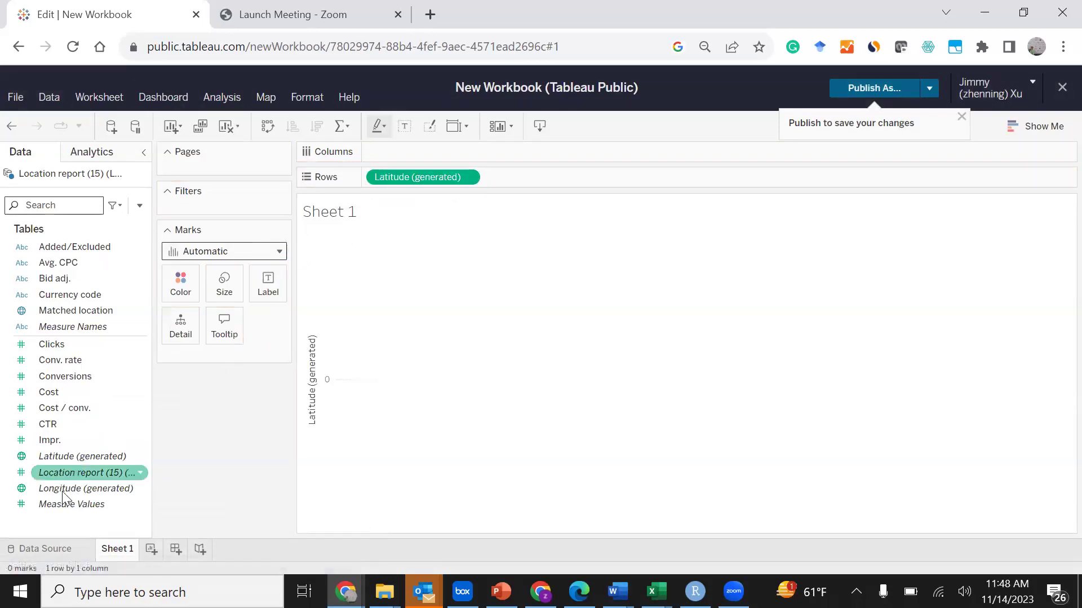
pyautogui.moveTo(62, 496); pyautogui.dragTo(409, 159)
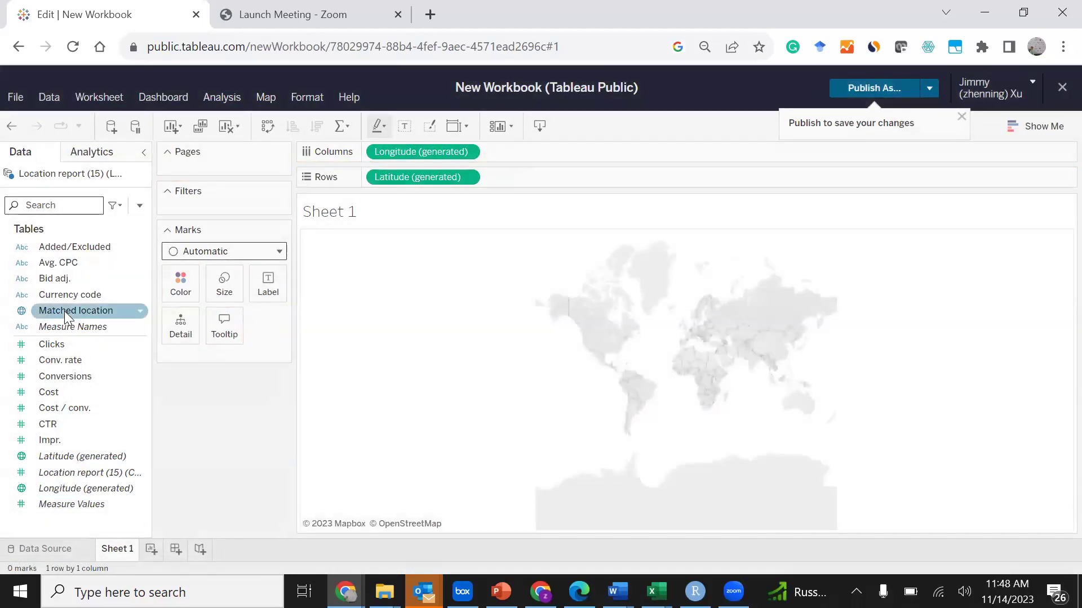
pyautogui.moveTo(86, 312); pyautogui.dragTo(225, 363)
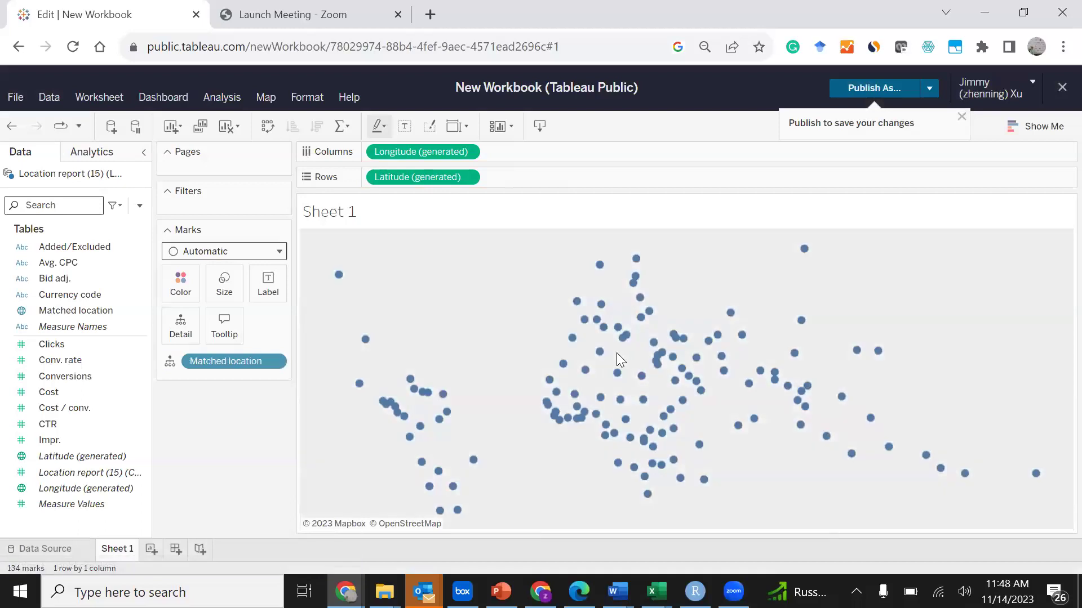
pyautogui.moveTo(564, 366)
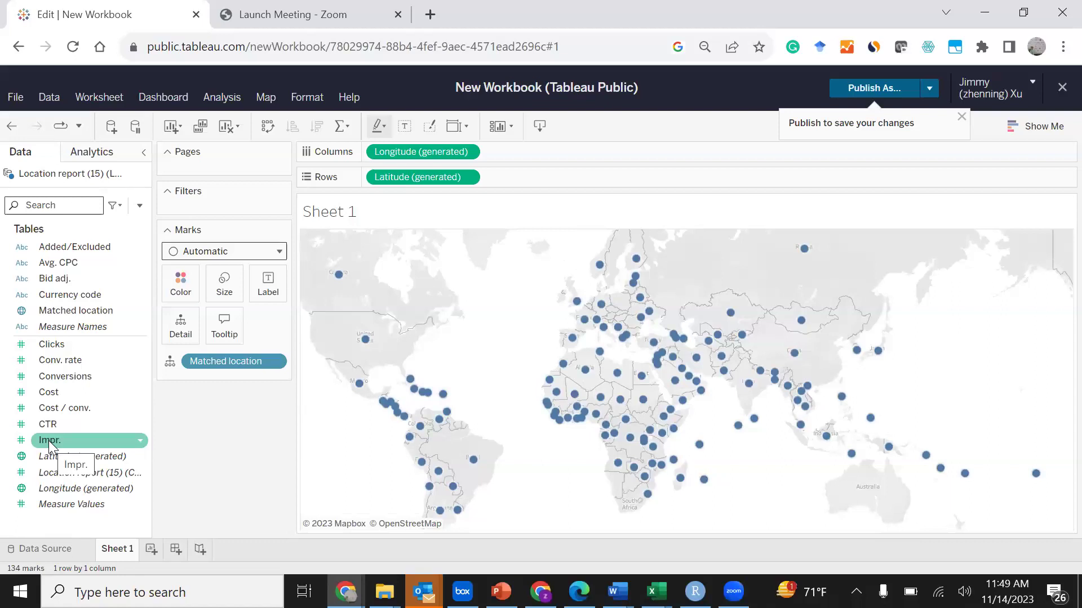
# Step: Size the map marks by Impr. and show their mark labels
pyautogui.moveTo(584, 315)
pyautogui.moveTo(51, 443); pyautogui.dragTo(226, 292)
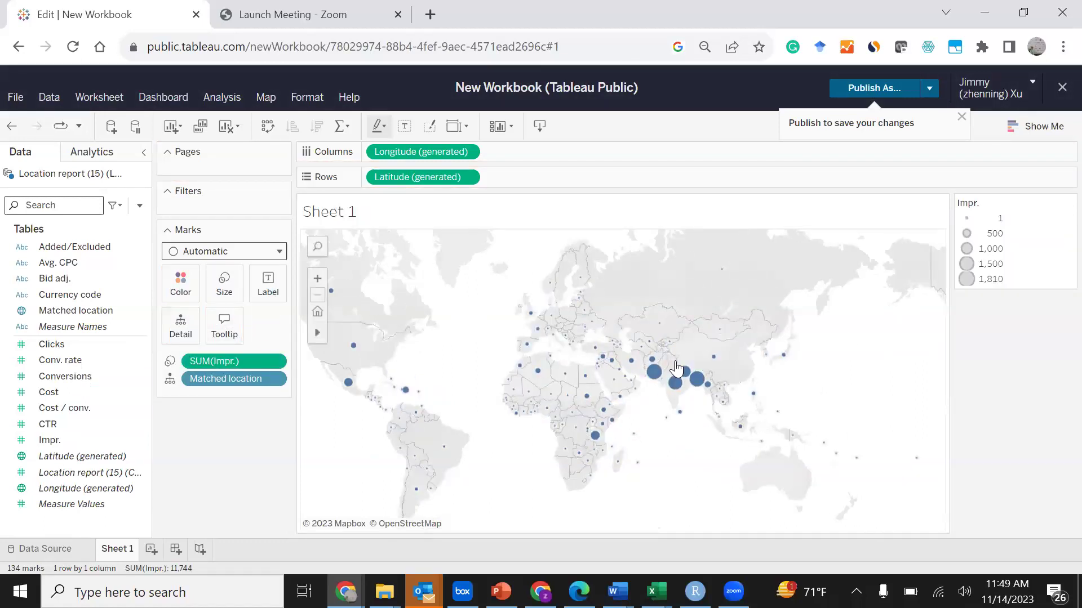
pyautogui.moveTo(666, 376)
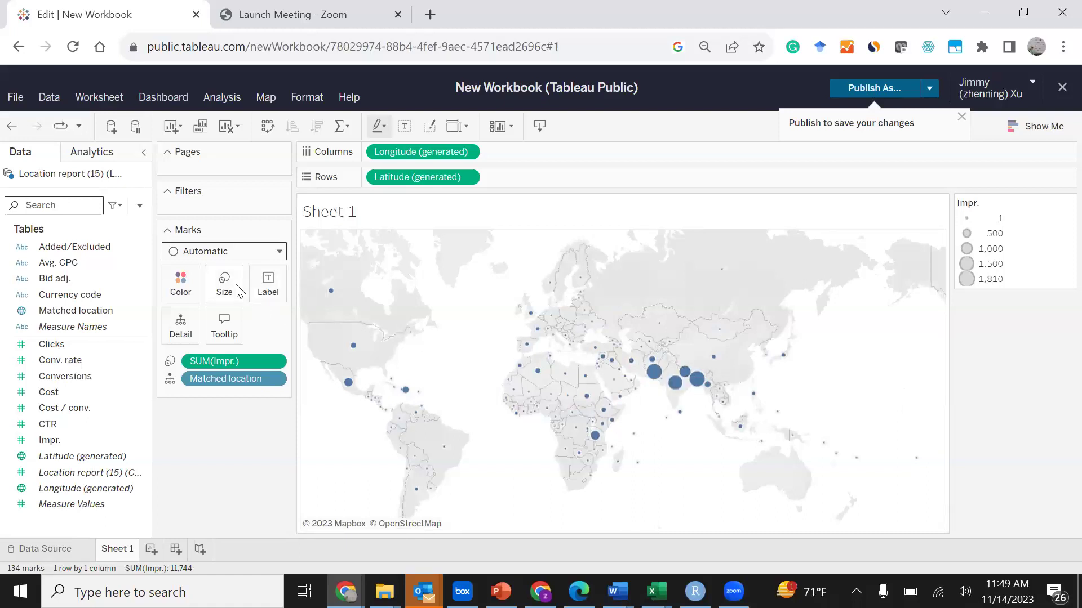
pyautogui.click(268, 293)
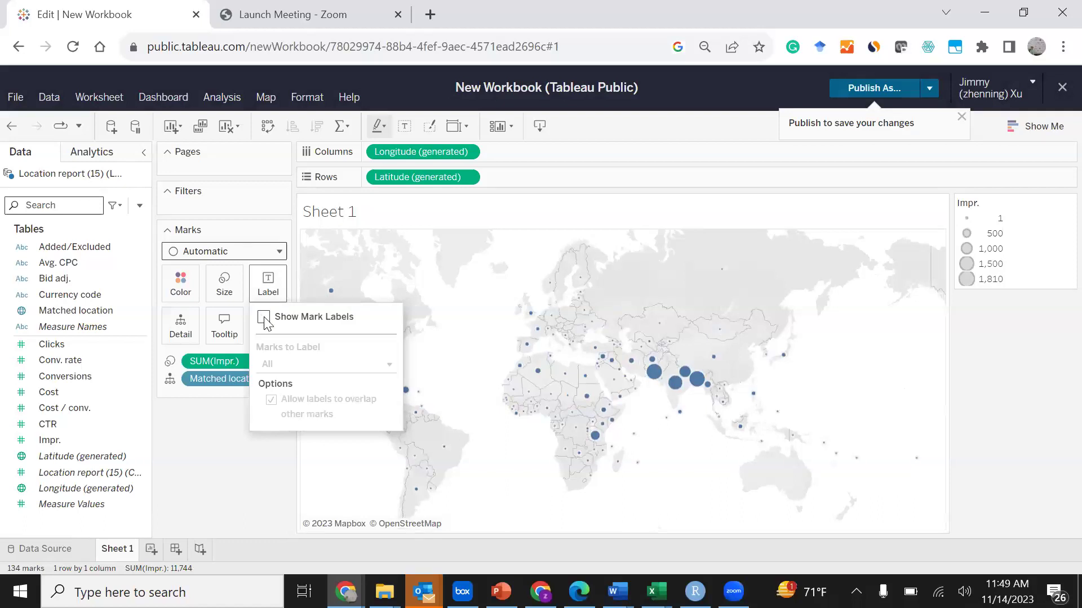
pyautogui.click(264, 318)
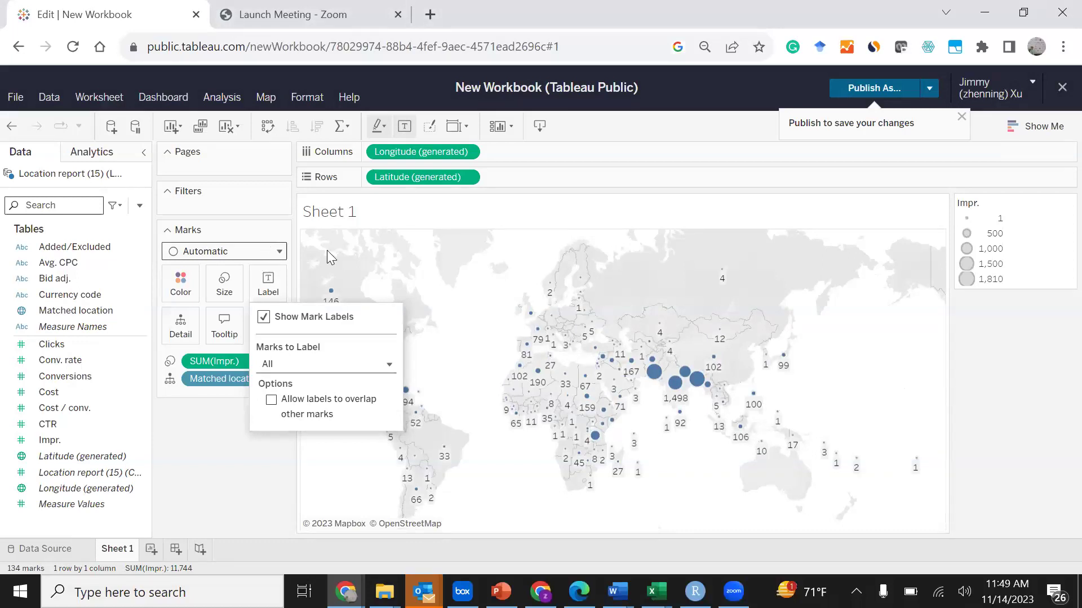
pyautogui.click(299, 31)
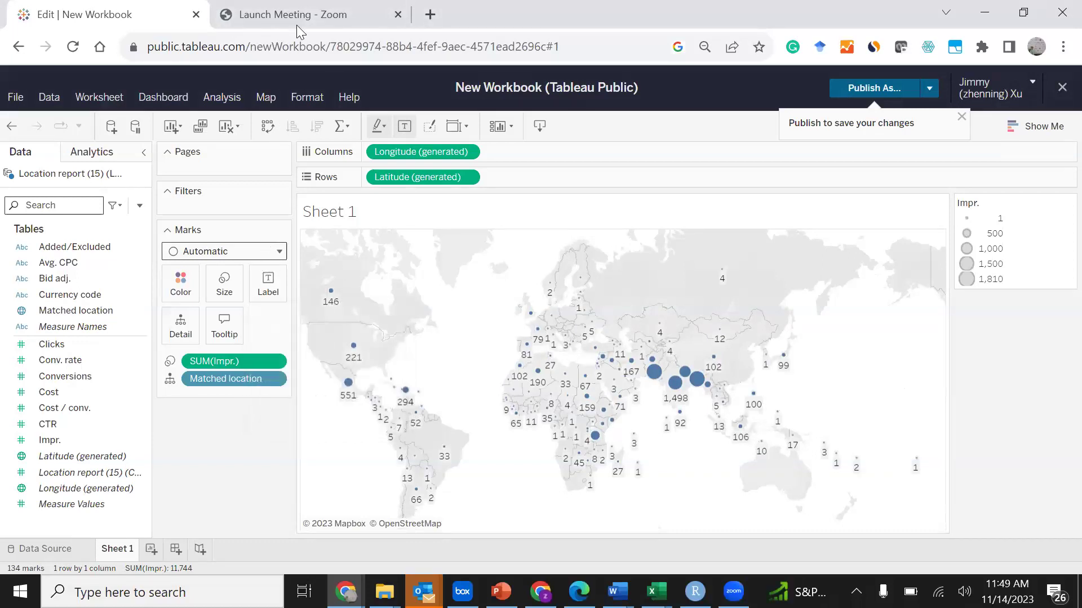
# Step: Change the map's background style to Streets
pyautogui.click(265, 98)
pyautogui.moveTo(301, 120)
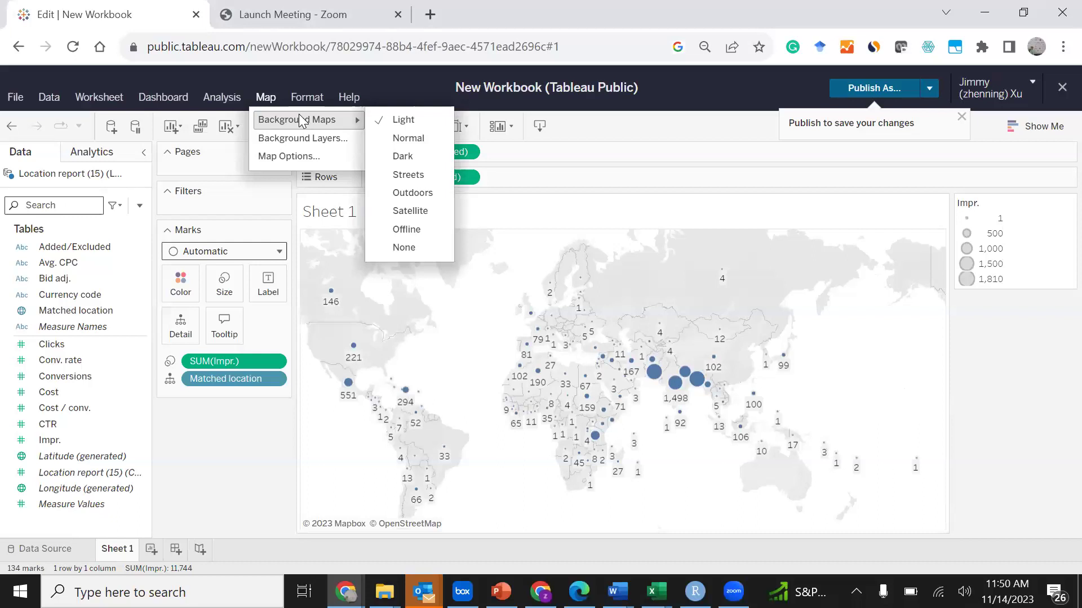
pyautogui.click(410, 170)
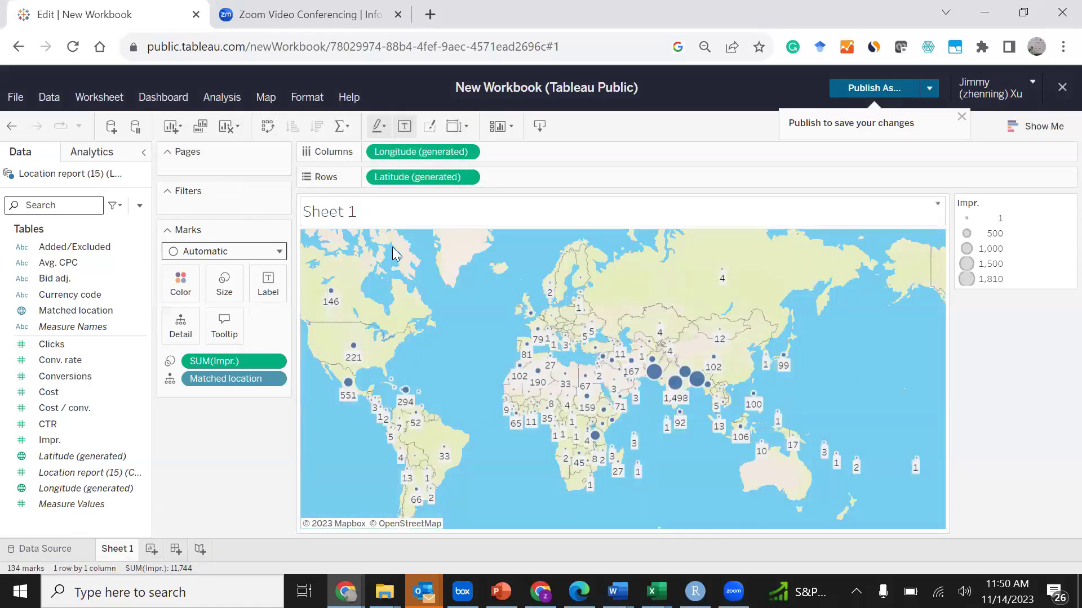
# Step: Publish the workbook under the name "Adwords_Impressions 2021"
pyautogui.click(891, 91)
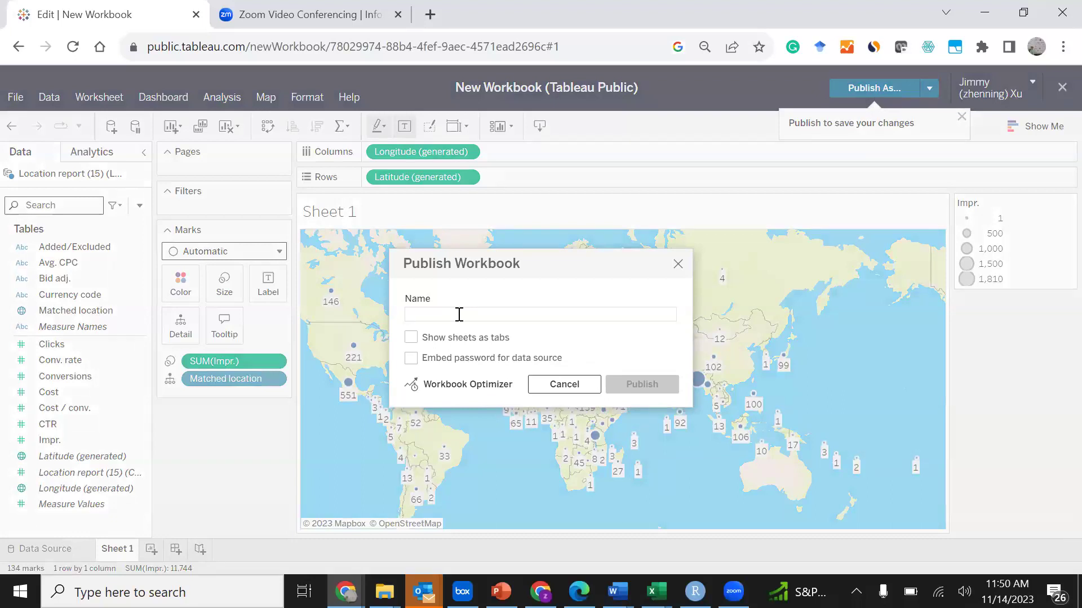
pyautogui.write('Adwor')
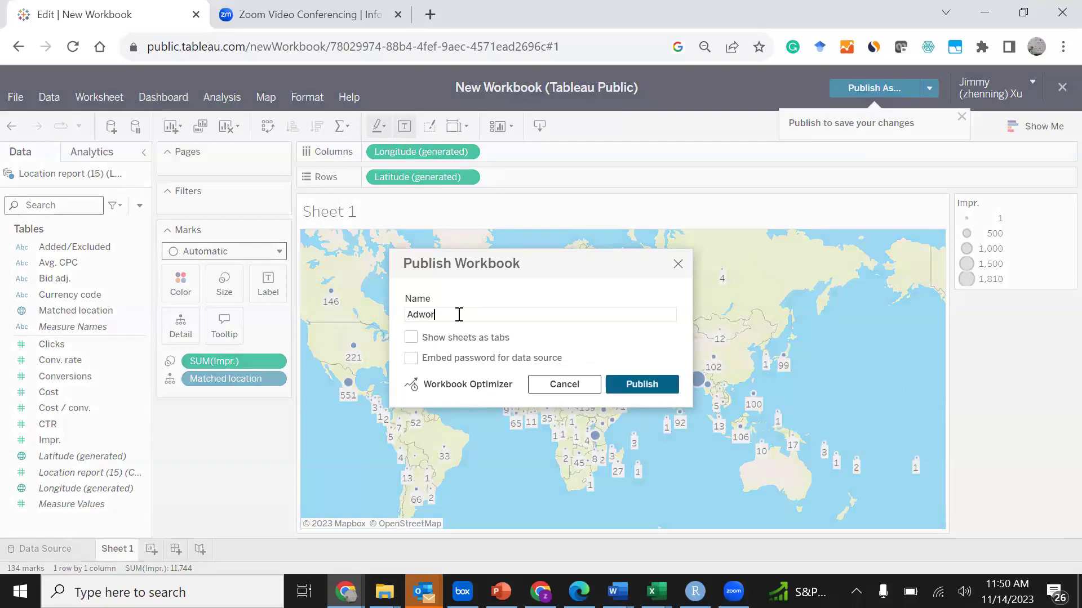
pyautogui.write('ds_Impressions')
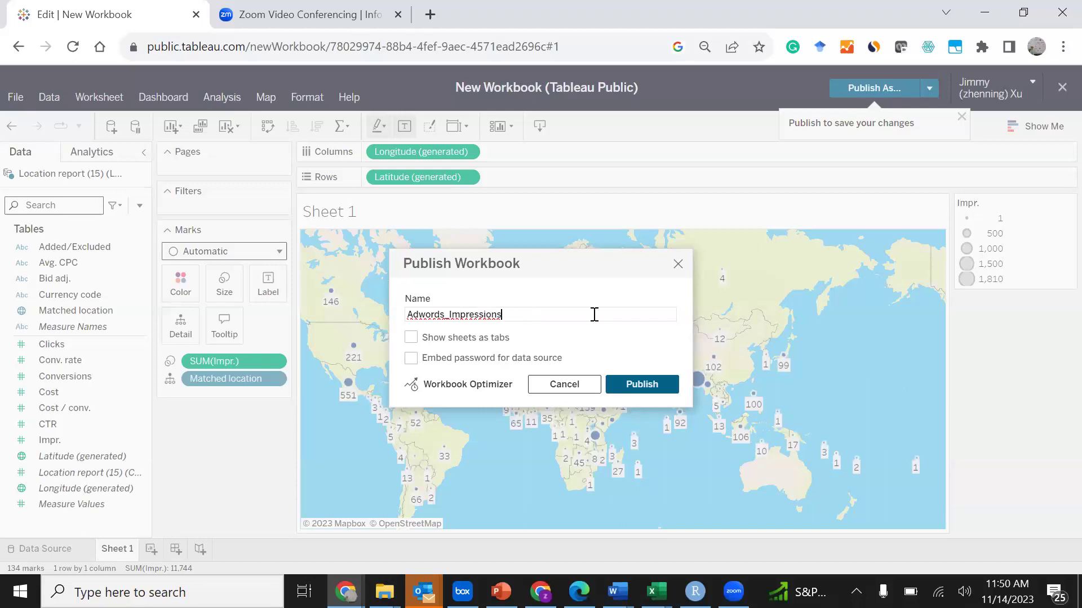
pyautogui.write('202')
pyautogui.write('21')
pyautogui.write('1')
pyautogui.write('1')
pyautogui.click(622, 386)
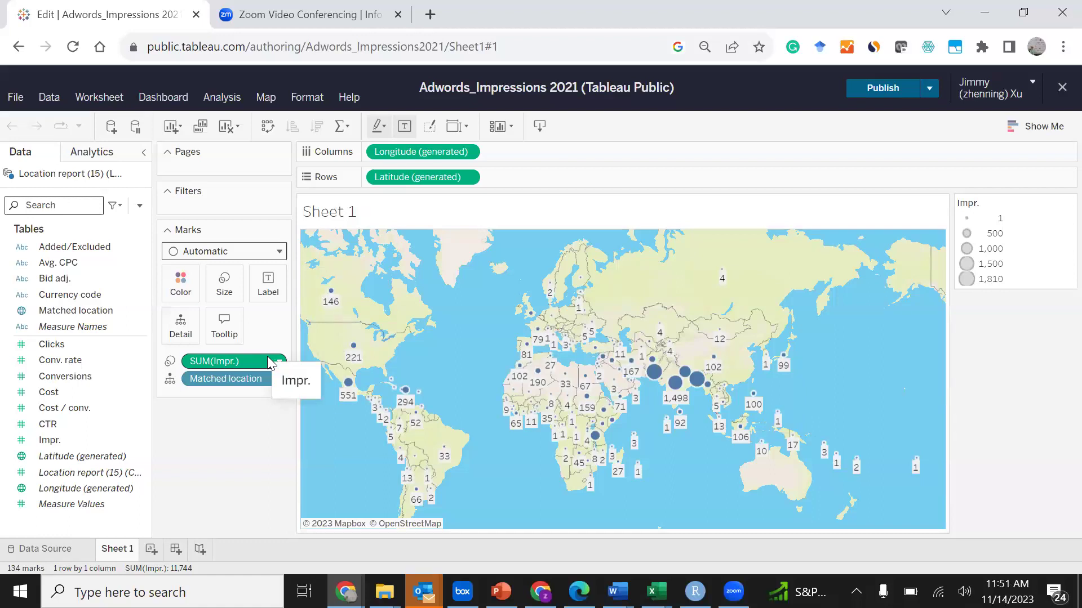
# Step: Replace Impr. with Clicks as the measure that sizes the map marks
pyautogui.moveTo(269, 362); pyautogui.dragTo(75, 438)
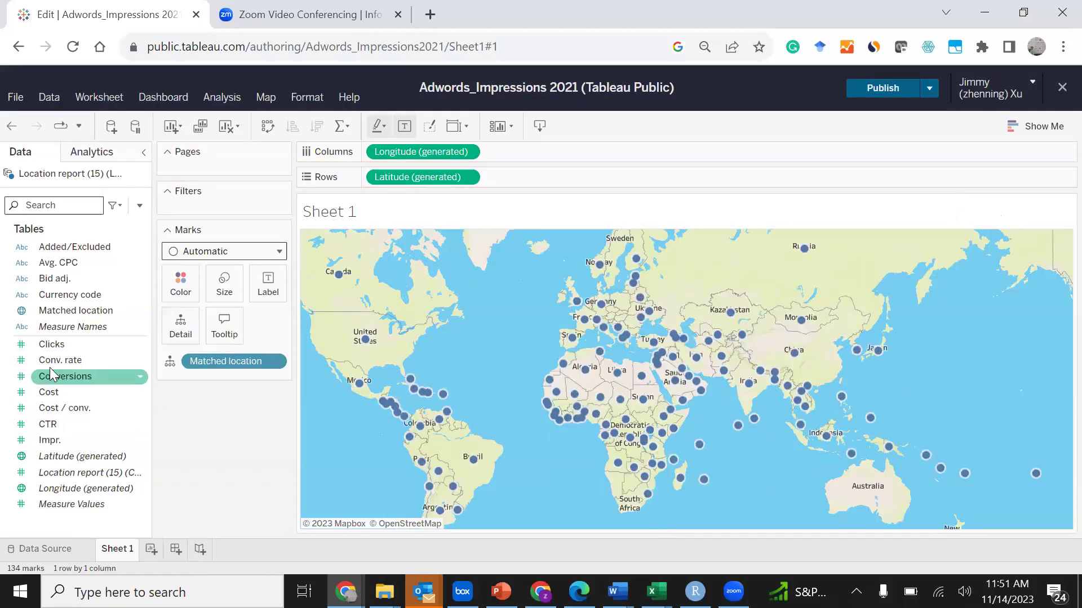
pyautogui.moveTo(55, 348); pyautogui.dragTo(229, 282)
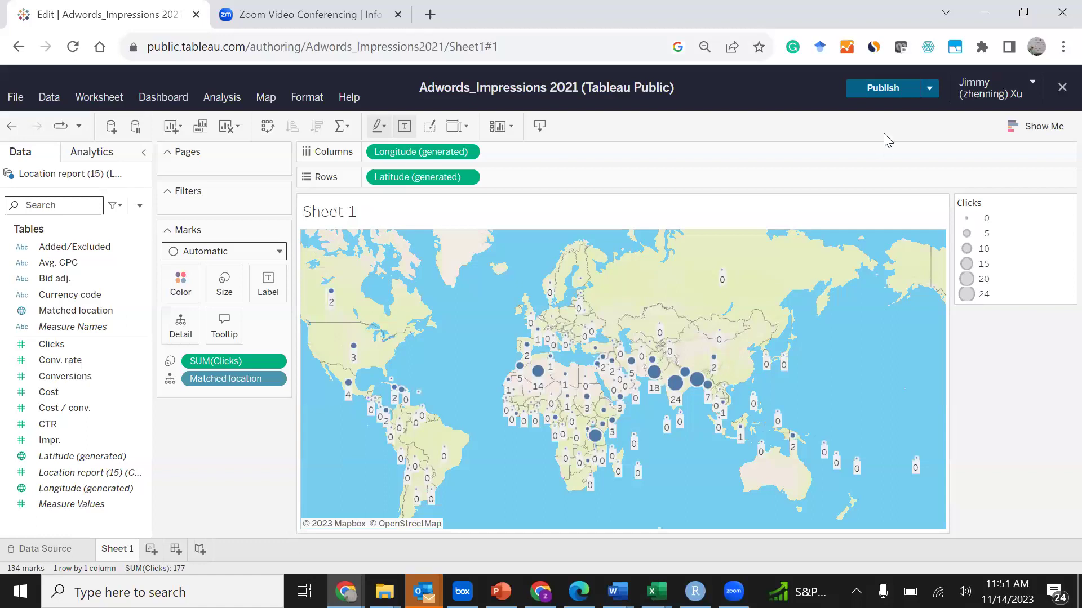
# Step: Publish the clicks map as a separate workbook named "Adwords_clicks 2021"
pyautogui.click(930, 88)
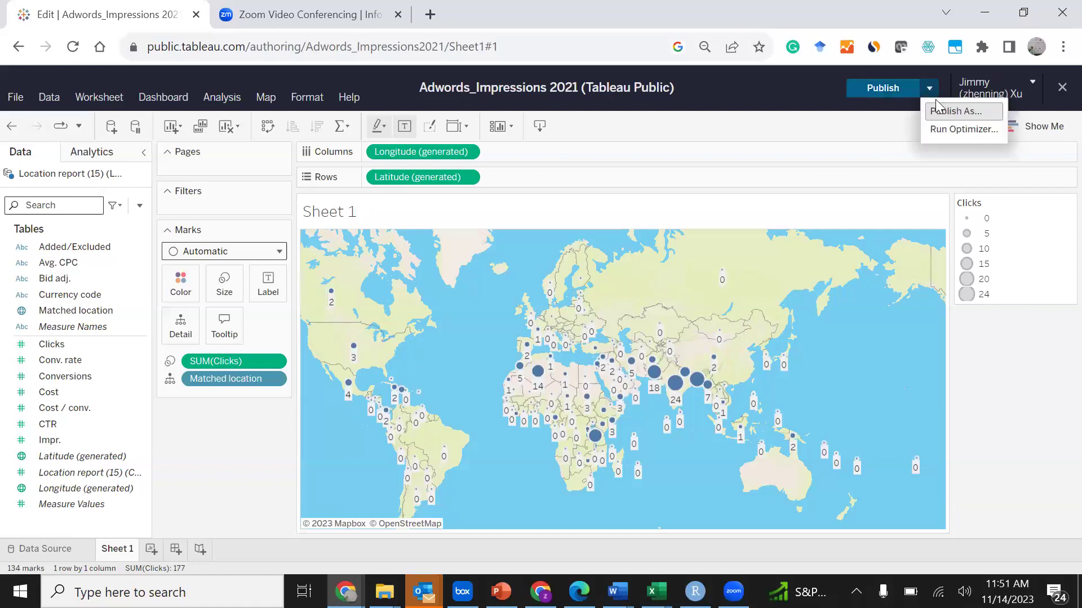
pyautogui.click(949, 112)
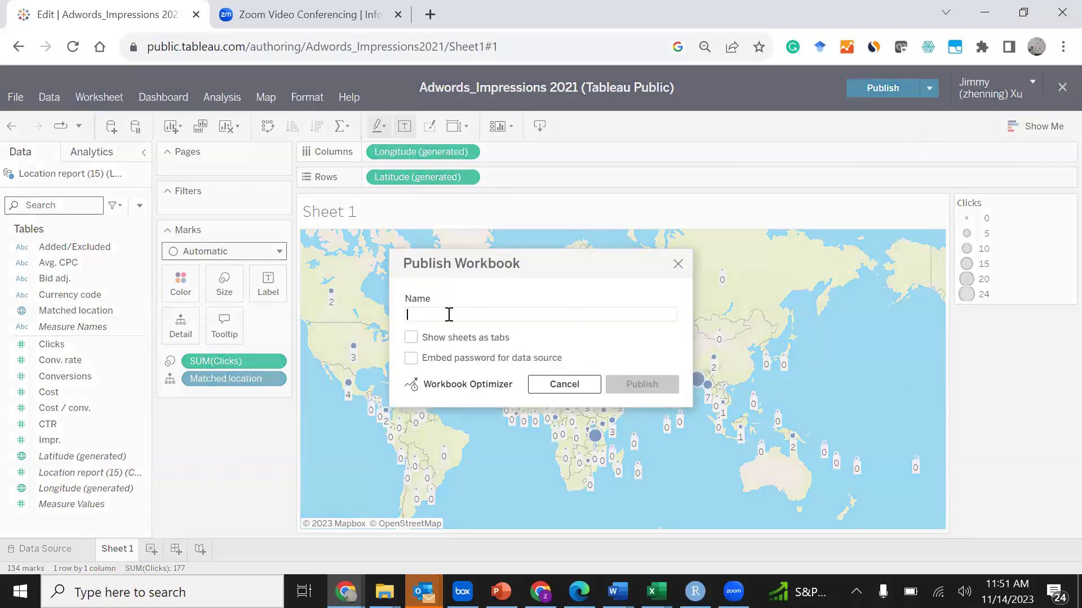
pyautogui.write('Adwords')
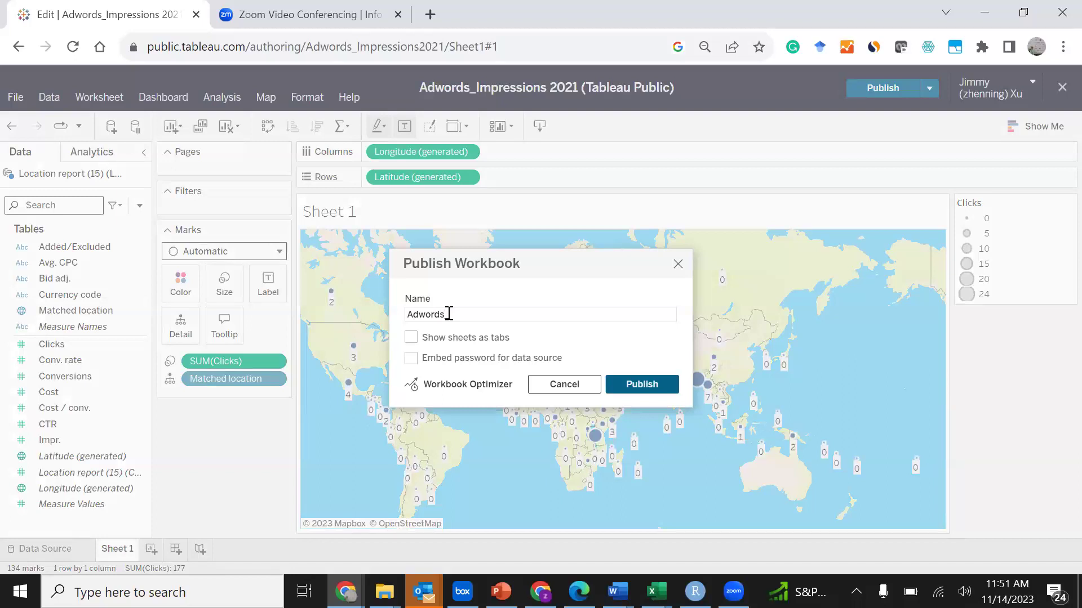
pyautogui.write('_clicks 2021')
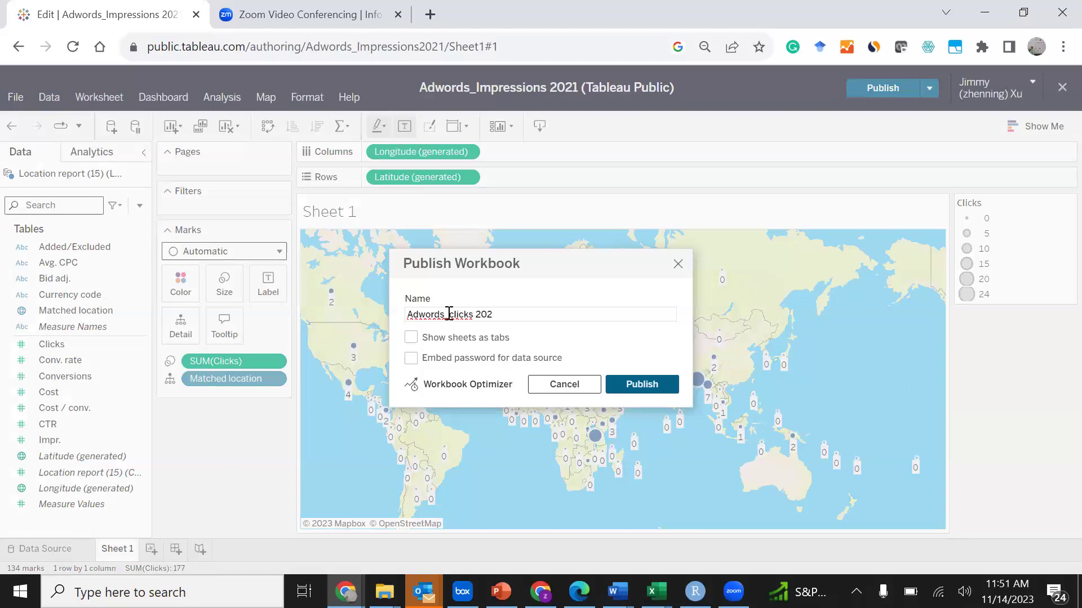
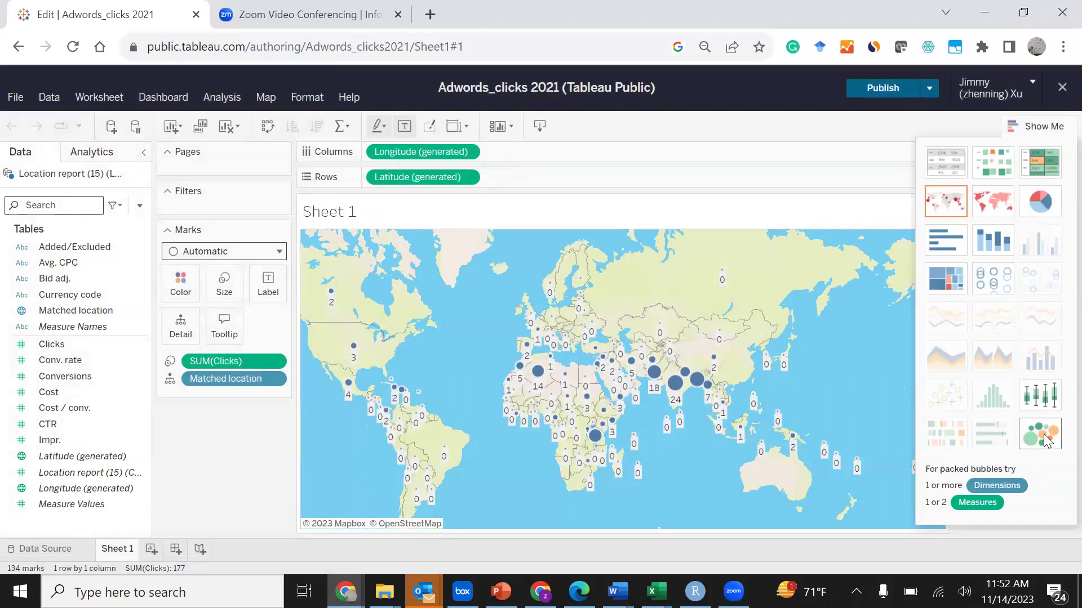
# Step: Convert the clicks map into a packed bubbles chart and inspect the click details of the Pakistan, Tanzania, Nepal and India bubbles
pyautogui.click(1044, 440)
pyautogui.moveTo(451, 352)
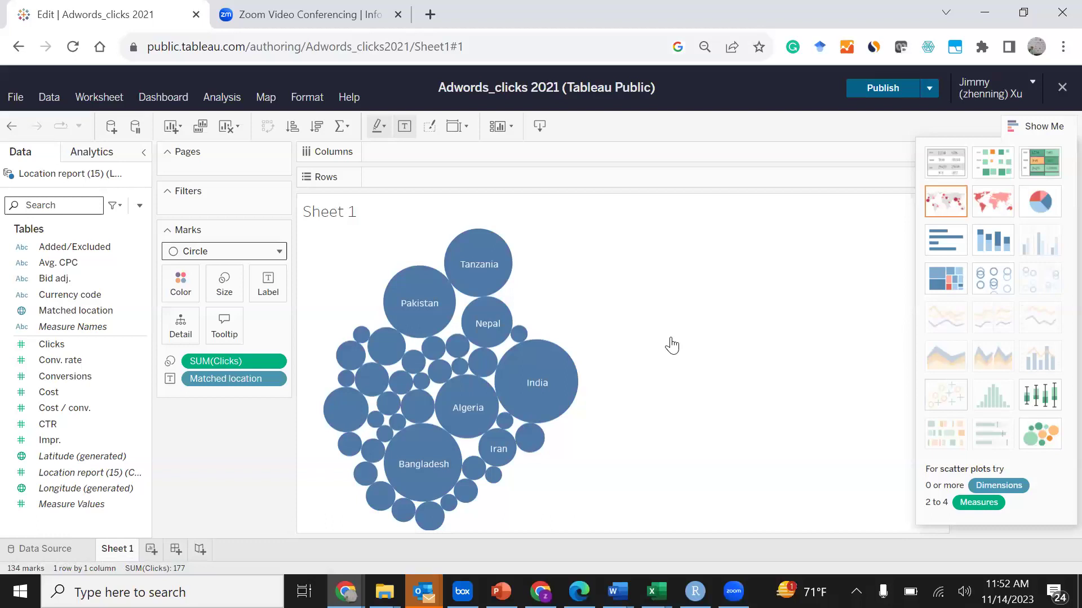
pyautogui.moveTo(413, 285)
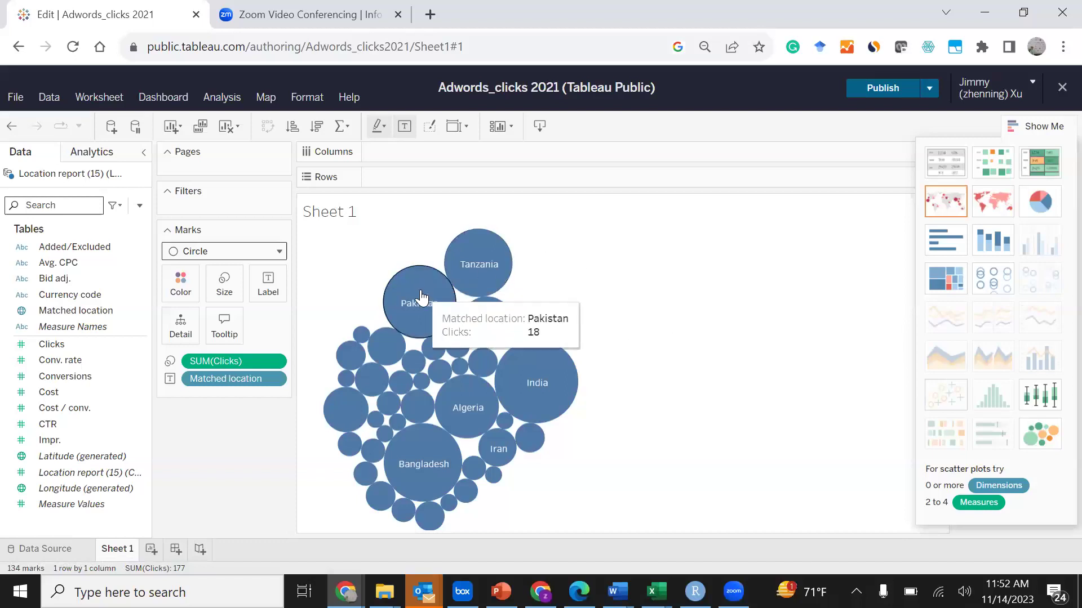
pyautogui.moveTo(485, 268)
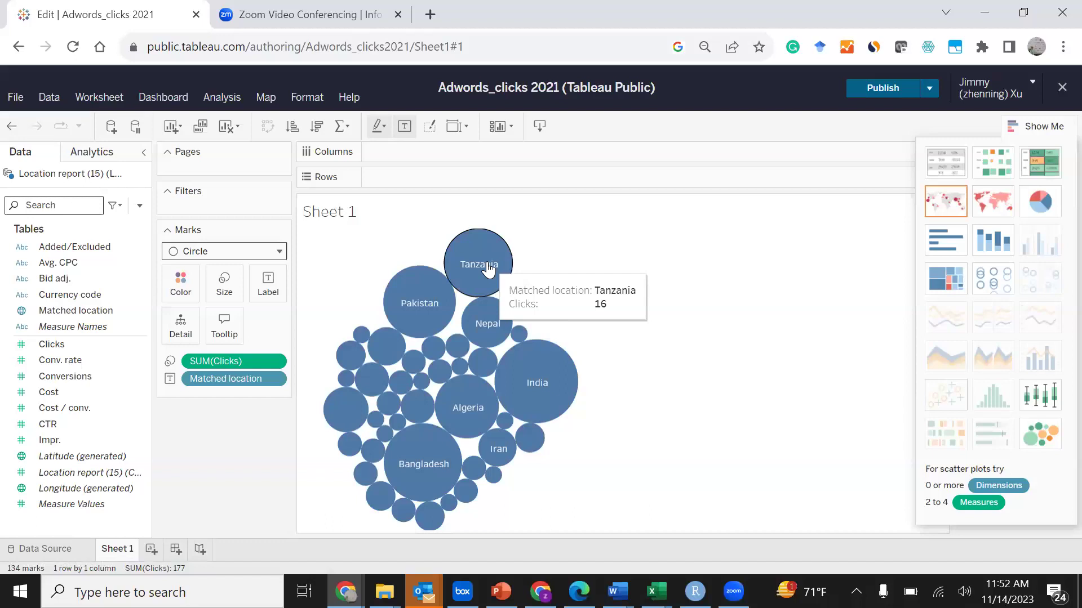
pyautogui.moveTo(448, 451)
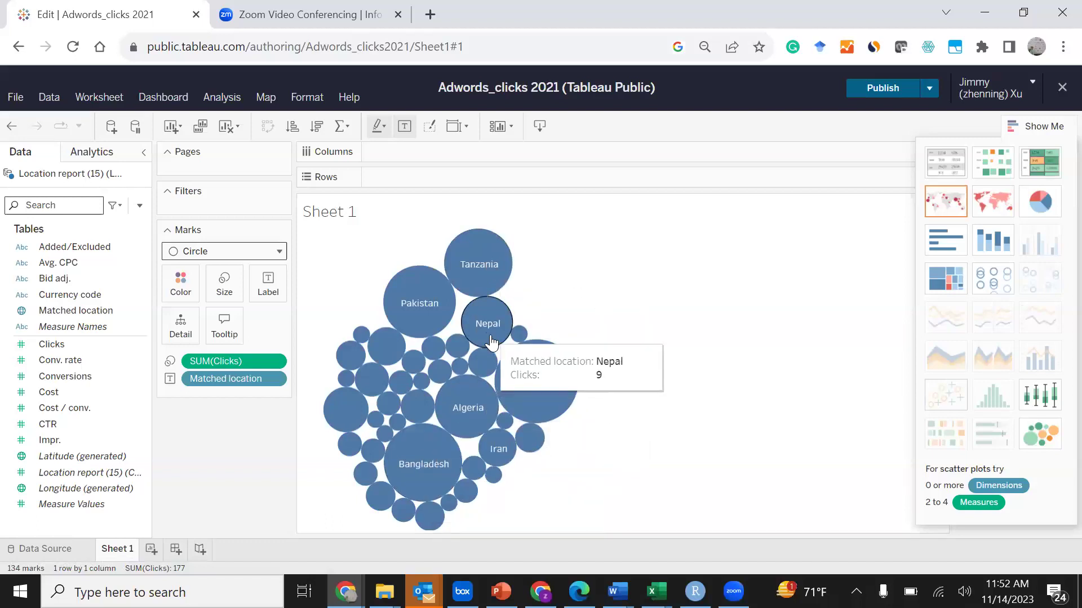
pyautogui.moveTo(544, 401)
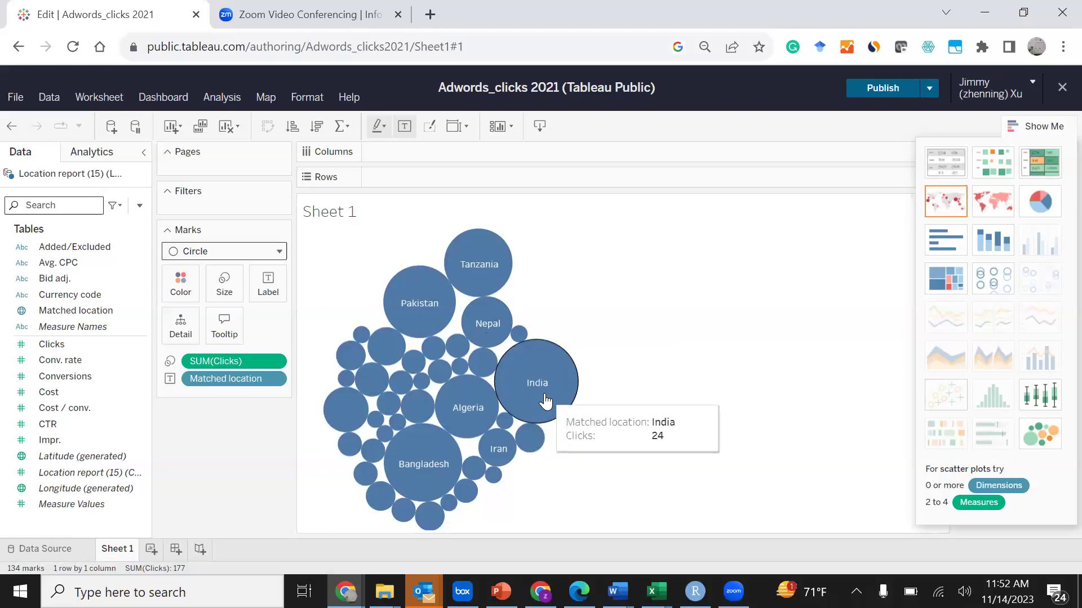
# Step: Publish the bubble chart as a separate workbook named "Adwords_clicks_bubble_chart"
pyautogui.click(928, 89)
pyautogui.click(948, 110)
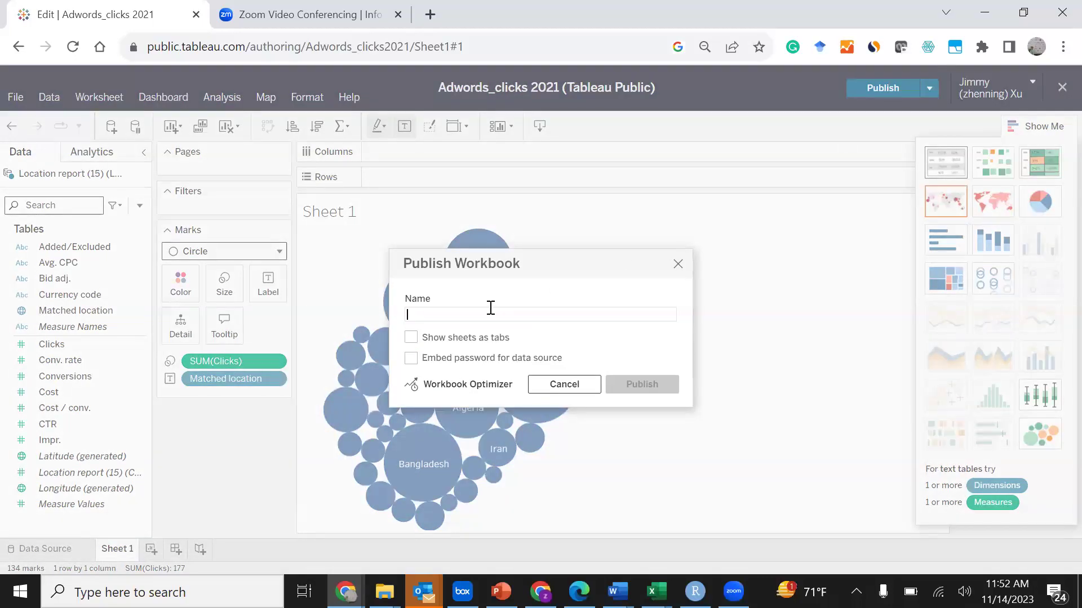
pyautogui.write('Adwords_')
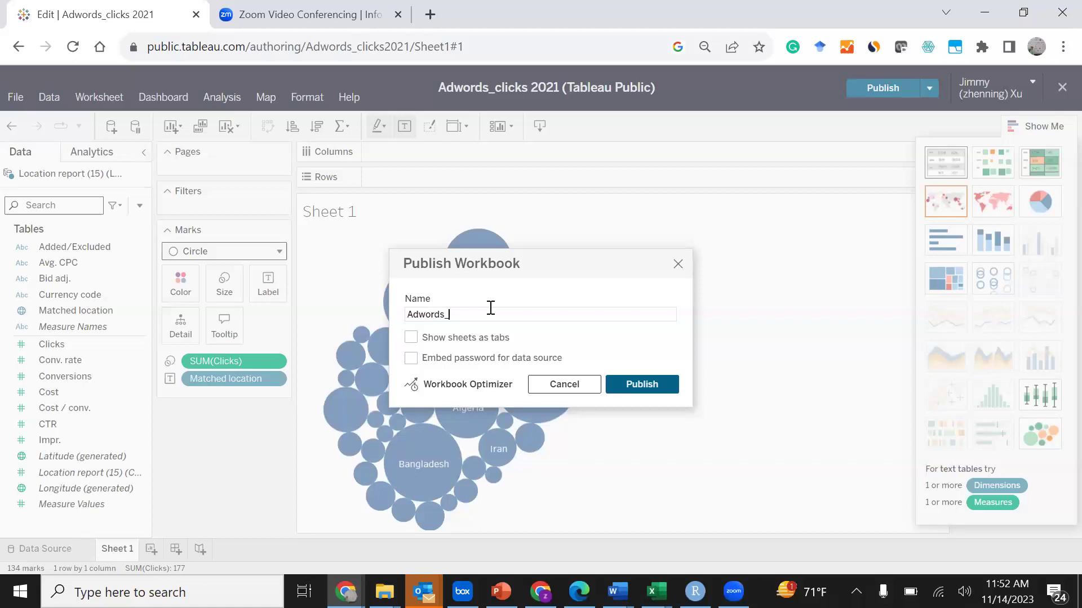
pyautogui.write('clicks_bubble_chart')
pyautogui.click(636, 393)
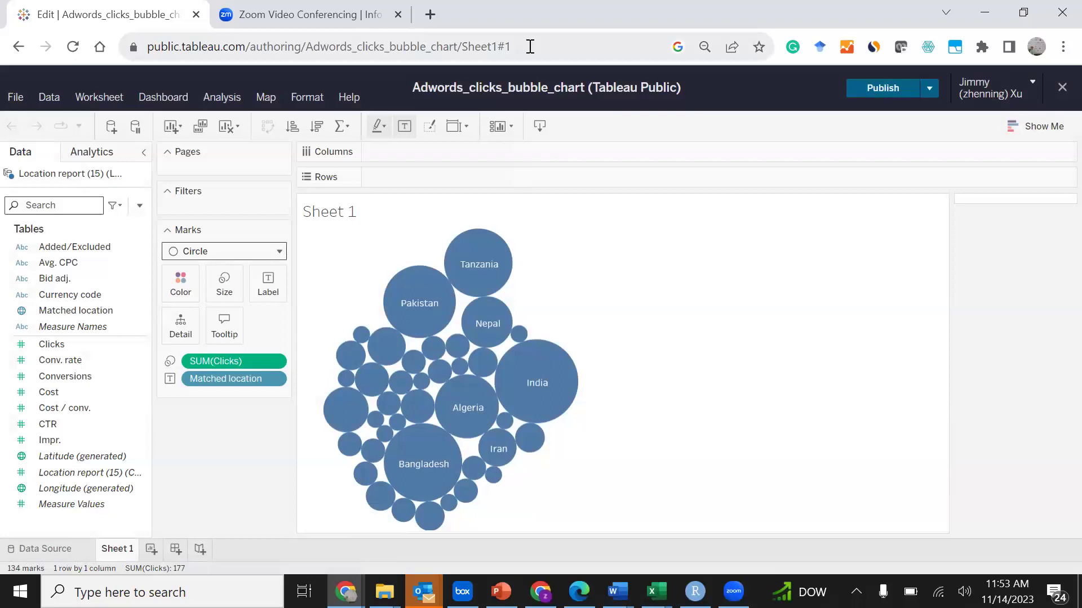
pyautogui.moveTo(530, 46); pyautogui.dragTo(249, 47)
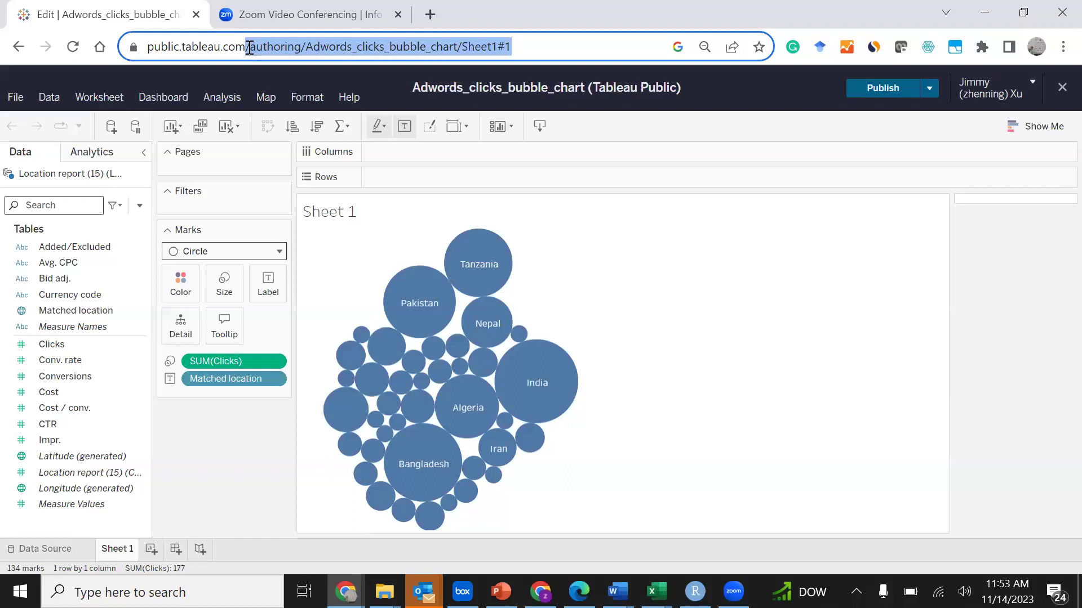
pyautogui.moveTo(249, 48); pyautogui.dragTo(245, 48)
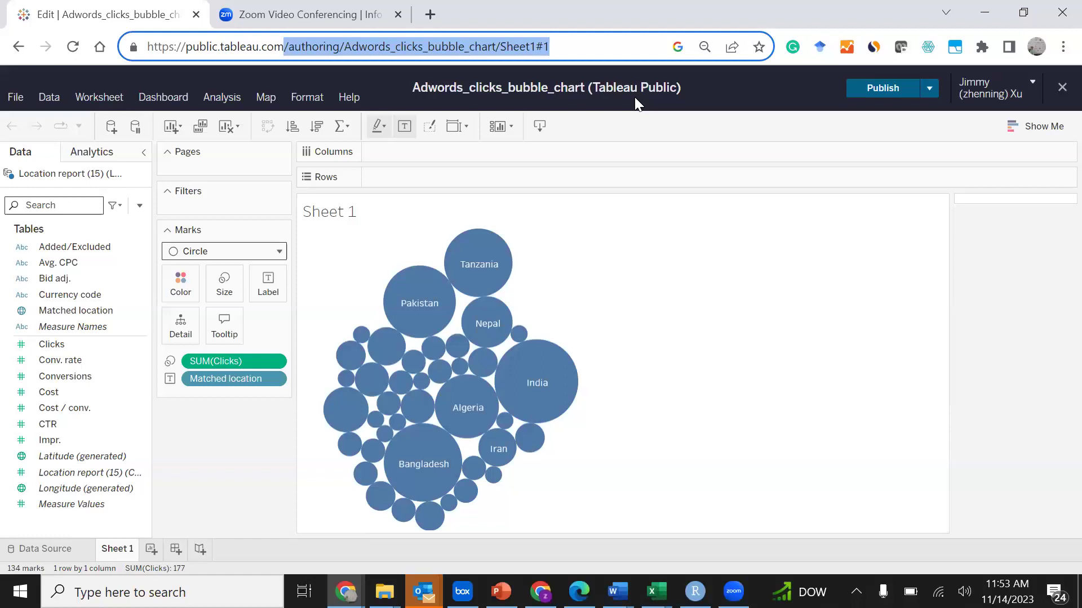
pyautogui.press('BackSpace')
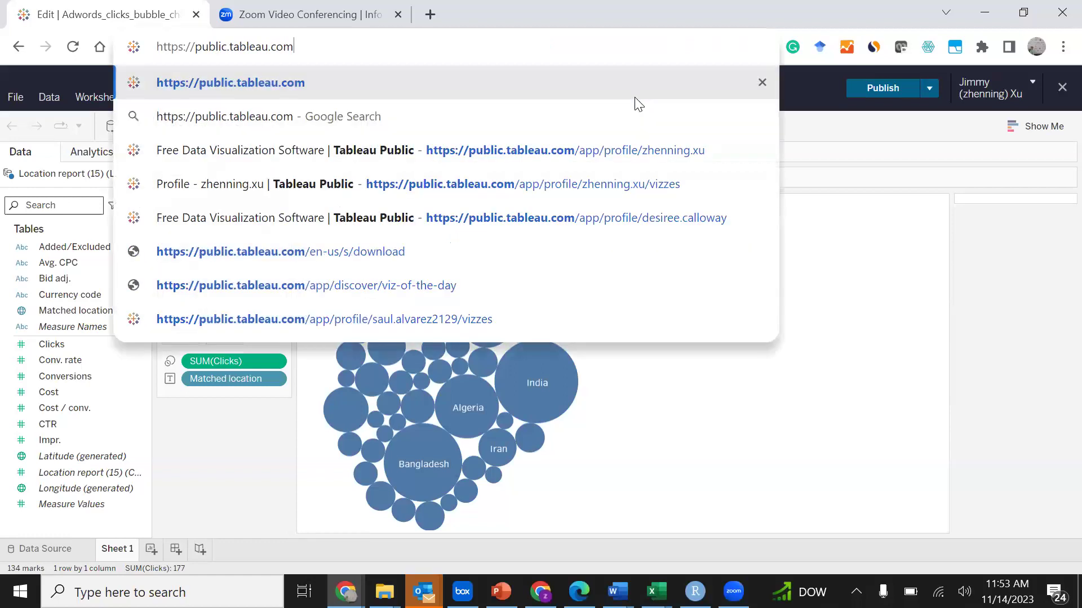
pyautogui.press('Return')
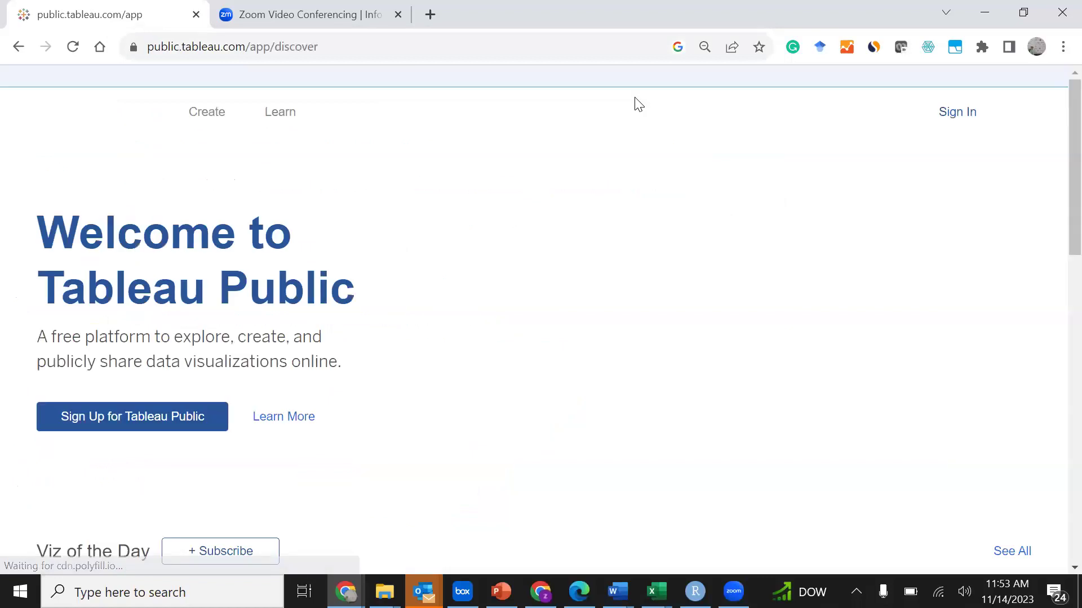
# Step: Open the signed-in account's own profile and show its published vizzes
pyautogui.click(236, 117)
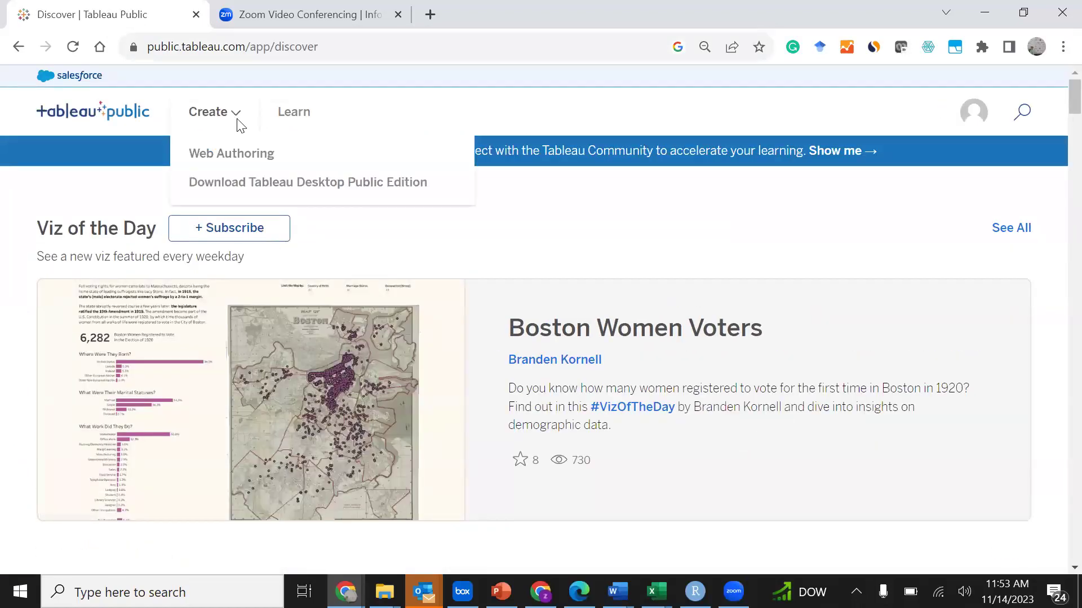
pyautogui.click(979, 115)
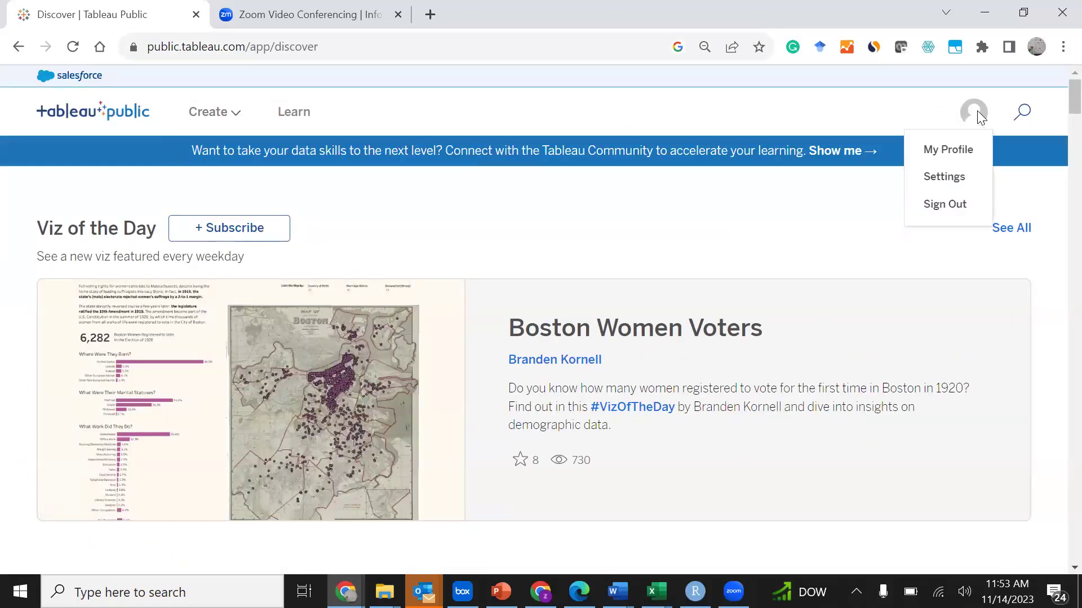
pyautogui.click(966, 151)
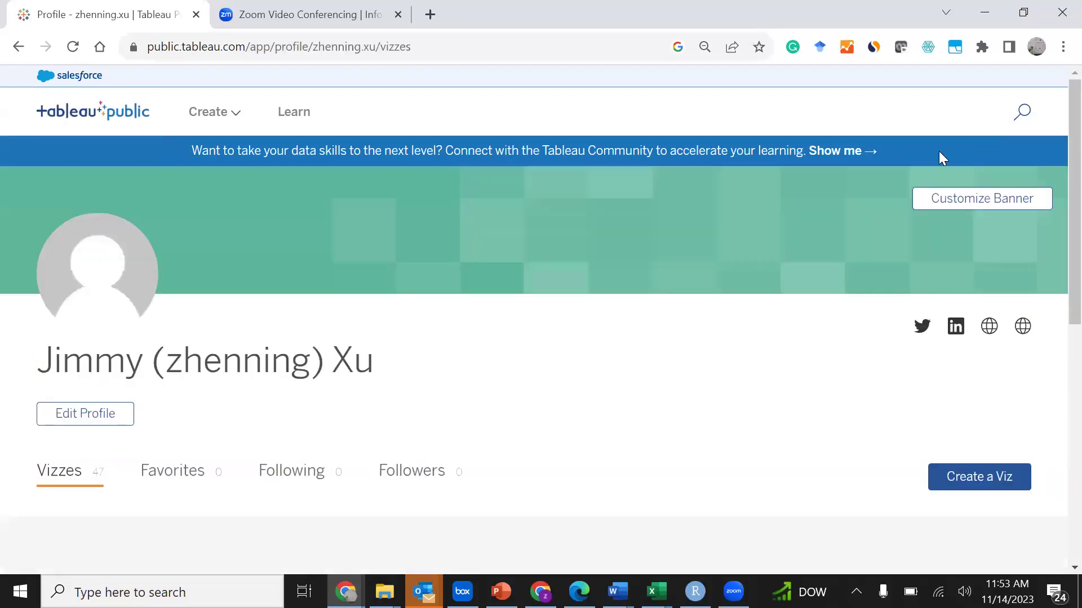
pyautogui.scroll(-5, 356, 320)
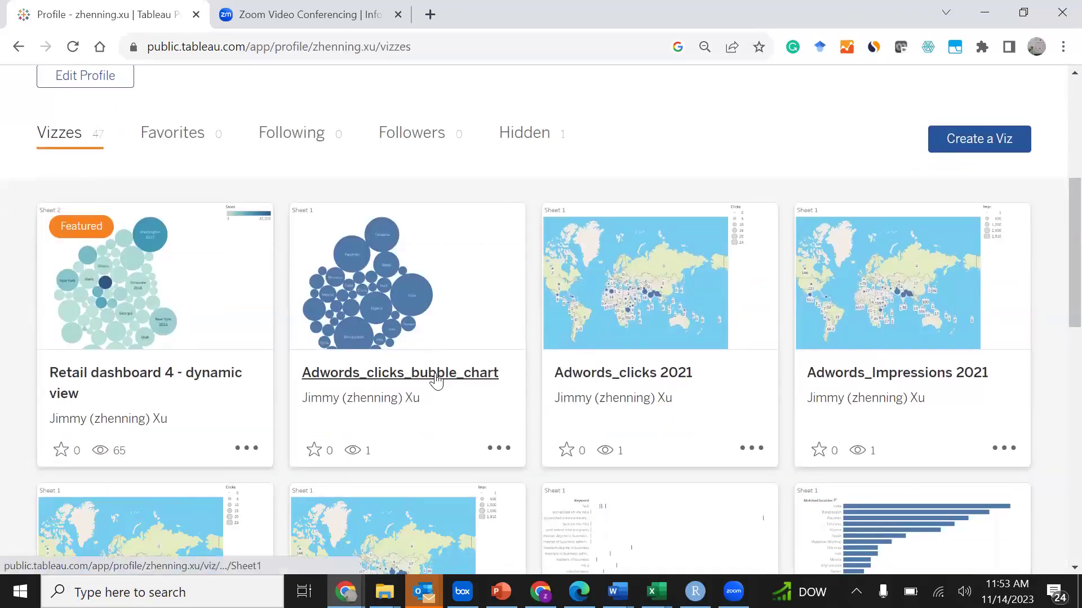